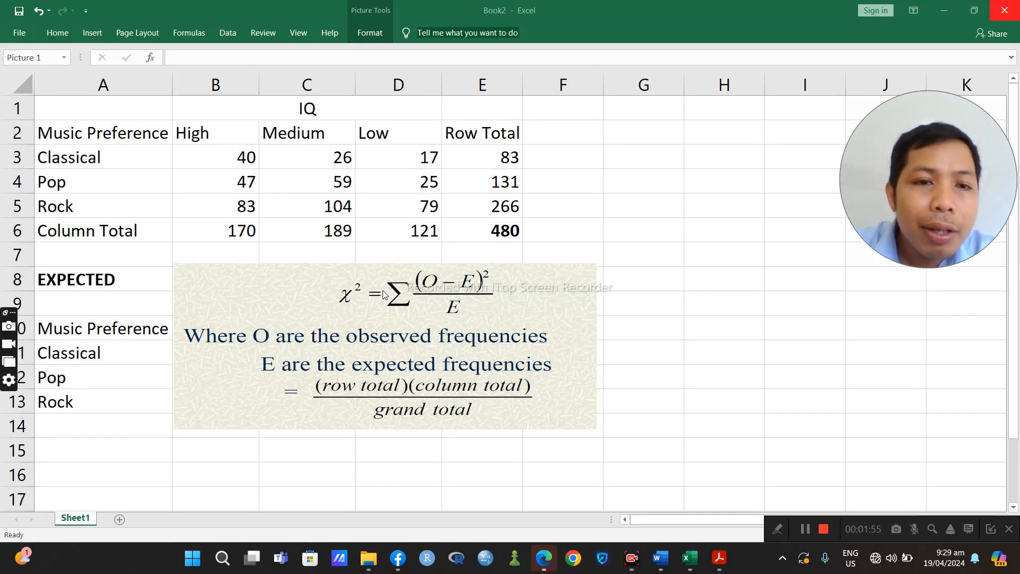
- Move the chi-square formula picture off the EXPECTED table to the empty cells from column F on, beside rows 6 to 13
{"action": "left_click_drag", "start_coordinate": [333, 279], "coordinate": [698, 135]}
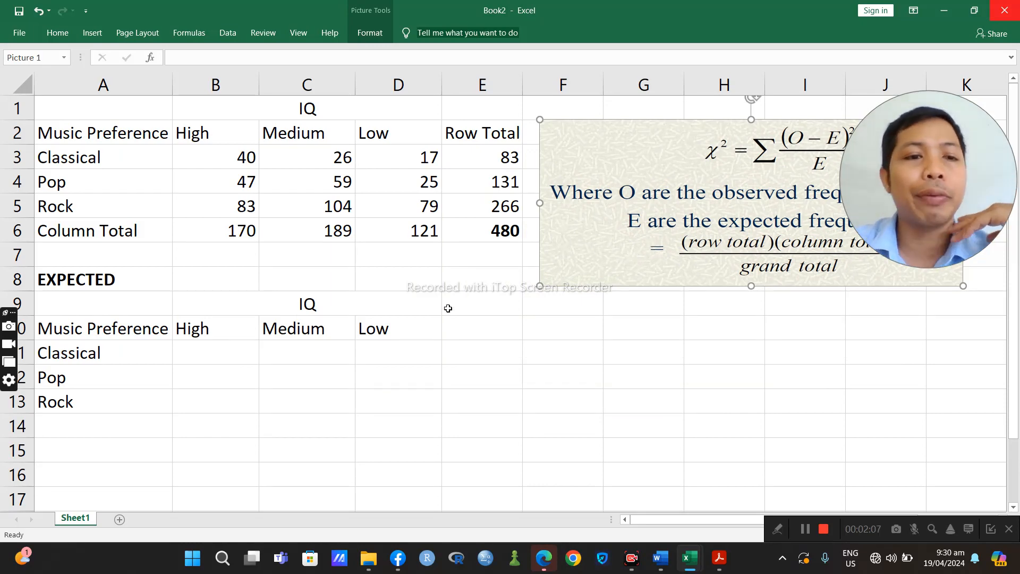
{"action": "left_click", "coordinate": [218, 355]}
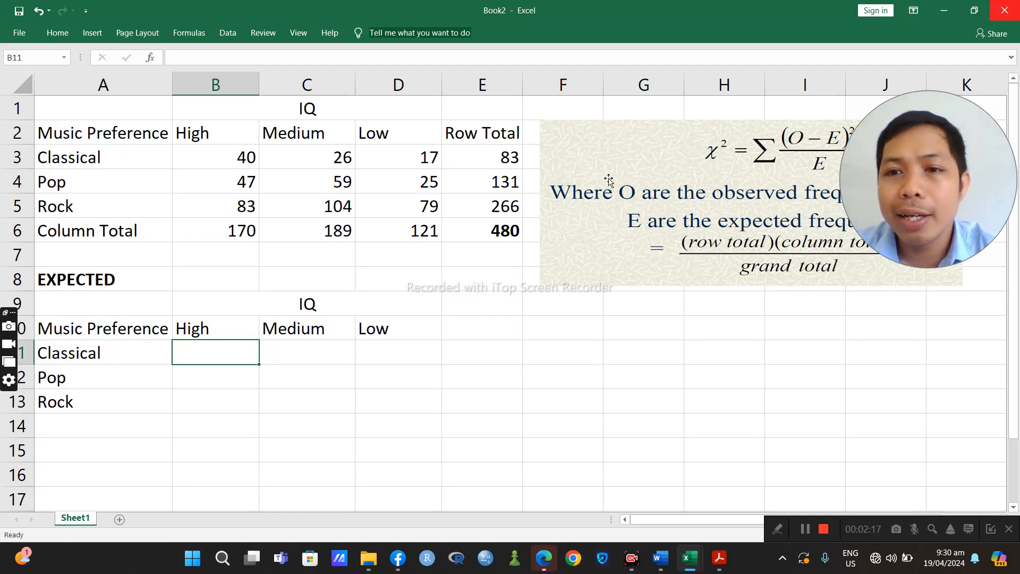
{"action": "left_click_drag", "start_coordinate": [662, 234], "coordinate": [648, 341]}
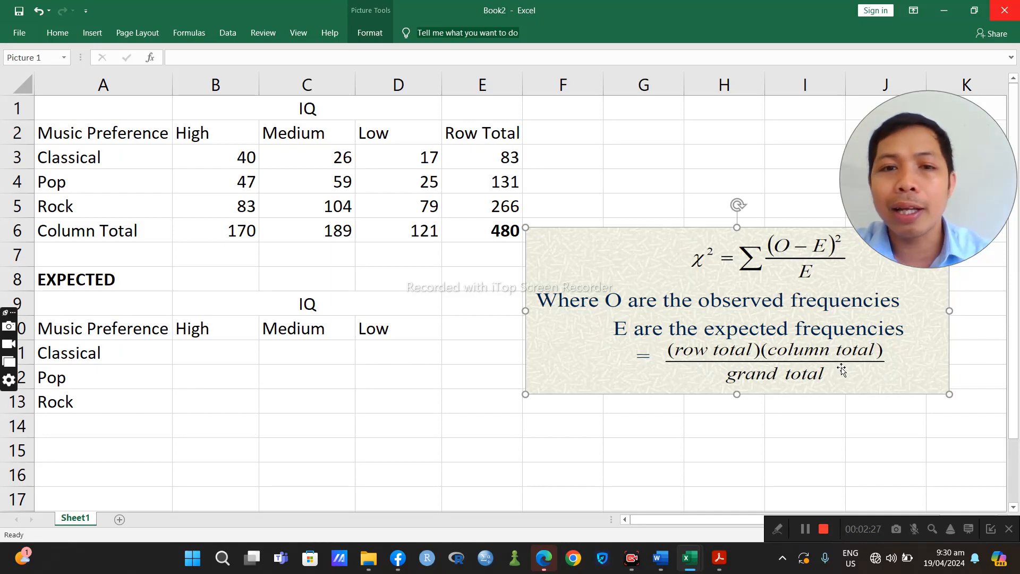
- Examine the row totals, column totals and grand total, and the Classical/High cell of the EXPECTED table
{"action": "left_click", "coordinate": [510, 156]}
{"action": "left_click_drag", "start_coordinate": [511, 155], "coordinate": [500, 206]}
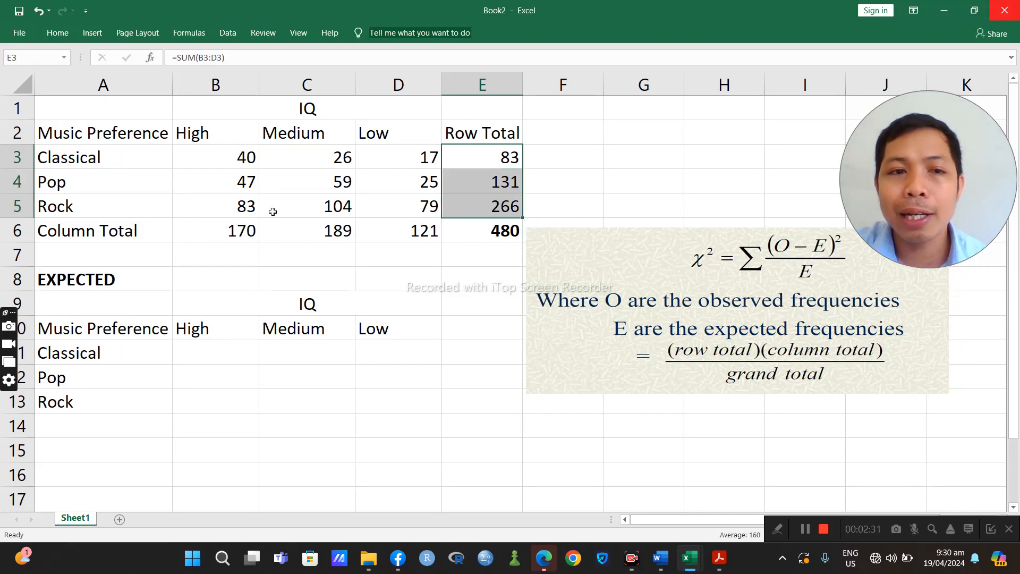
{"action": "left_click_drag", "start_coordinate": [229, 237], "coordinate": [404, 231]}
{"action": "left_click", "coordinate": [502, 230]}
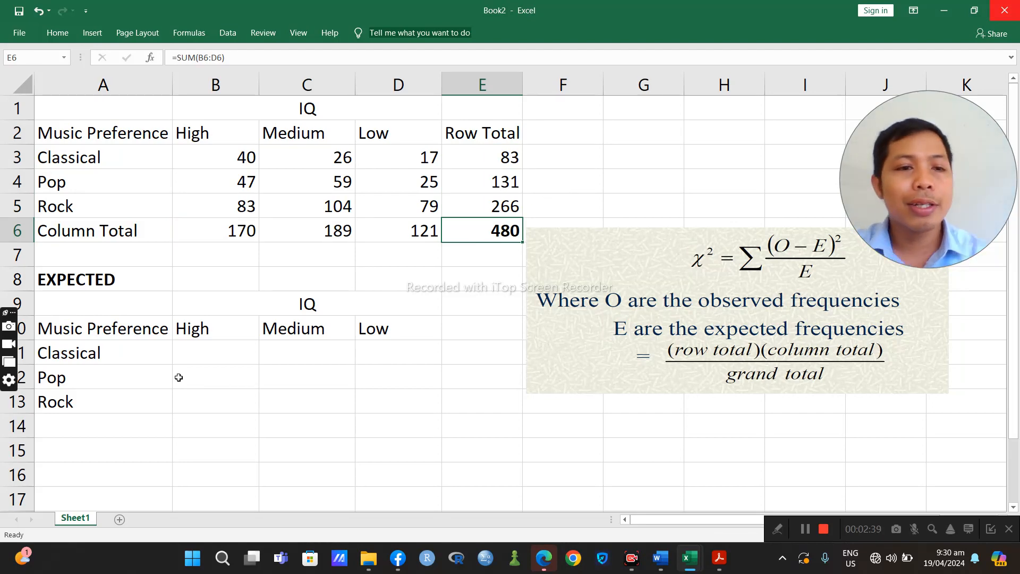
{"action": "left_click", "coordinate": [196, 352]}
{"action": "left_click", "coordinate": [203, 328]}
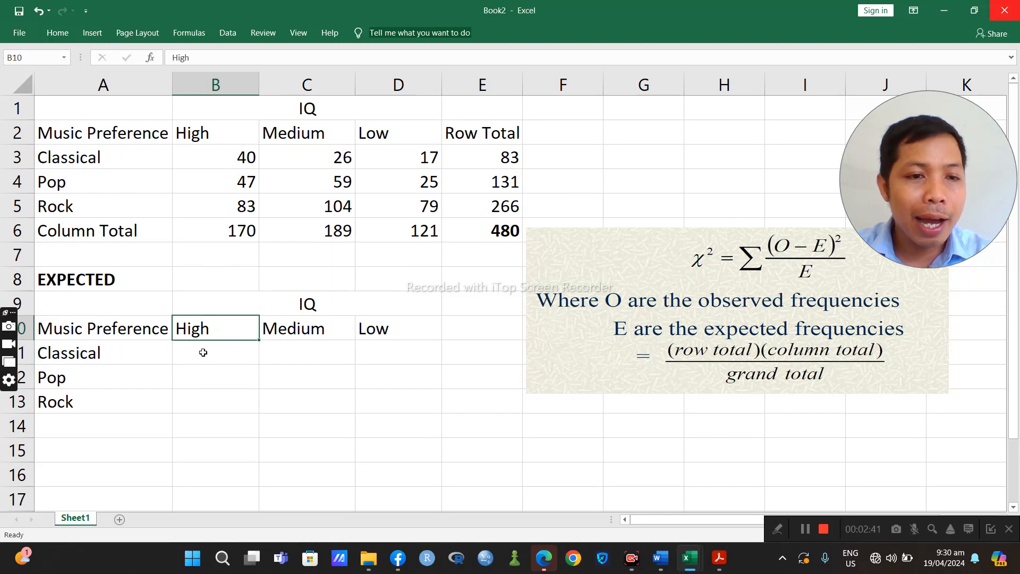
{"action": "left_click", "coordinate": [203, 352]}
{"action": "left_click", "coordinate": [98, 346]}
{"action": "left_click", "coordinate": [193, 350]}
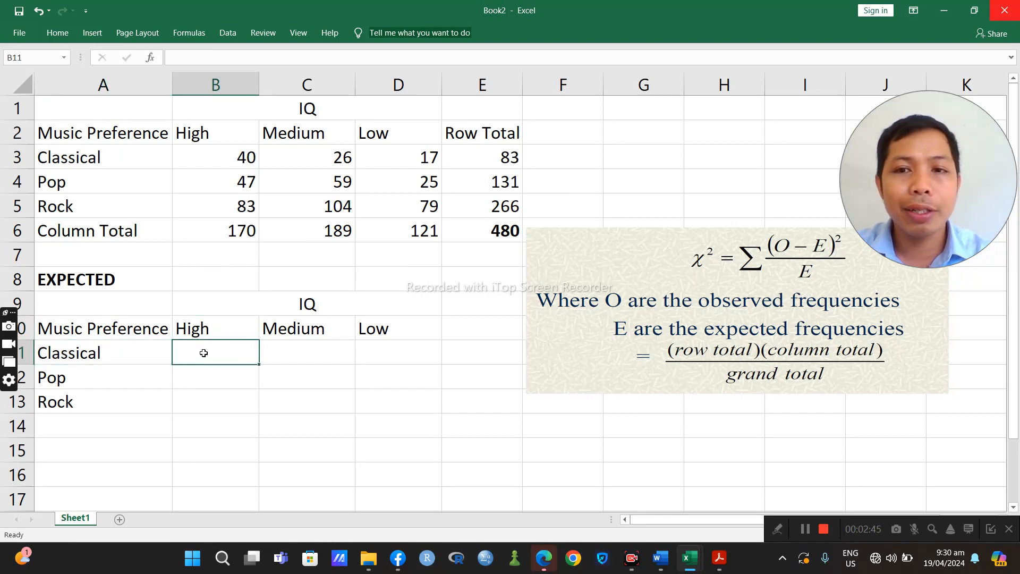
{"action": "type", "text": "="}
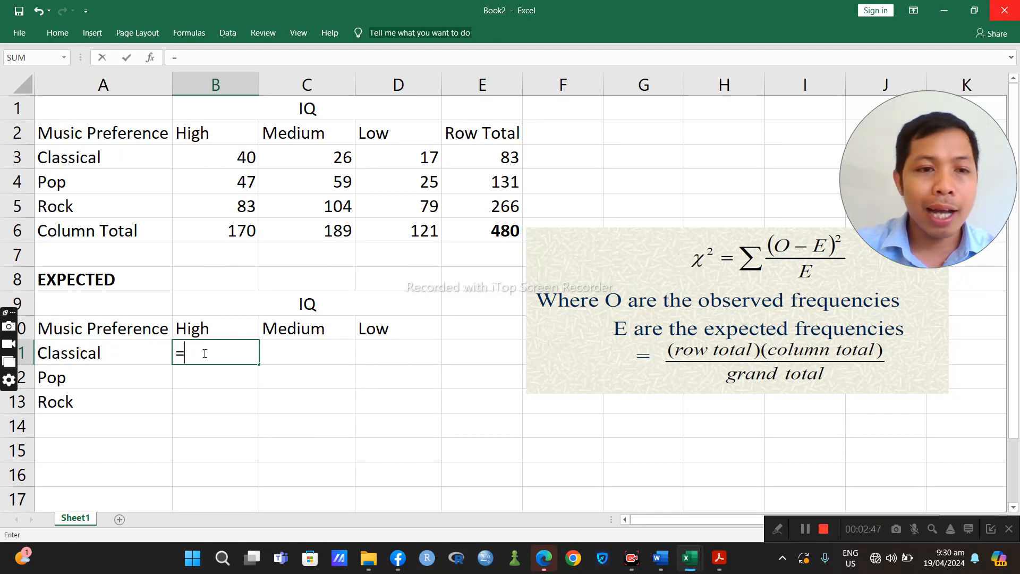
{"action": "type", "text": "("}
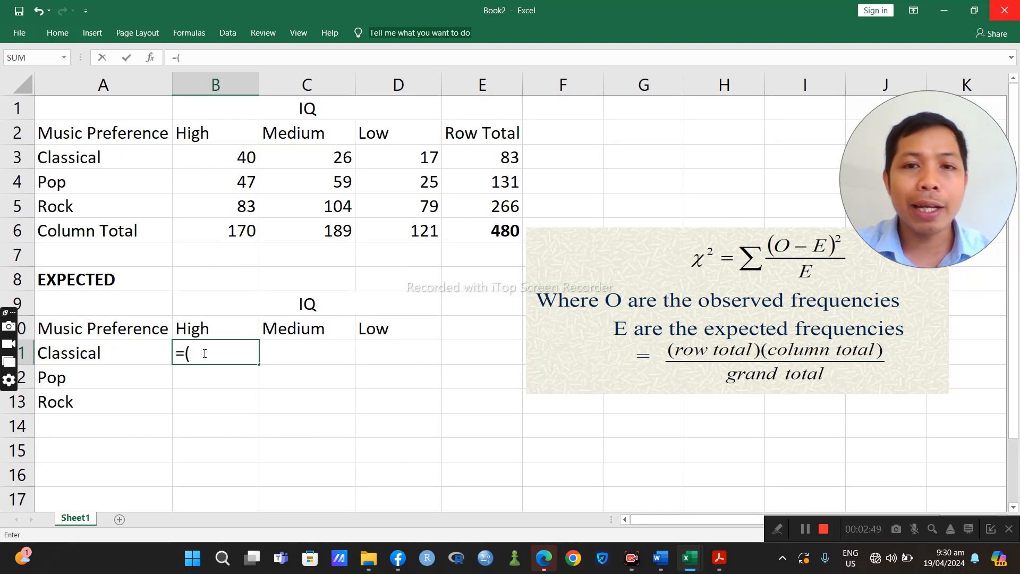
{"action": "type", "text": "83*"}
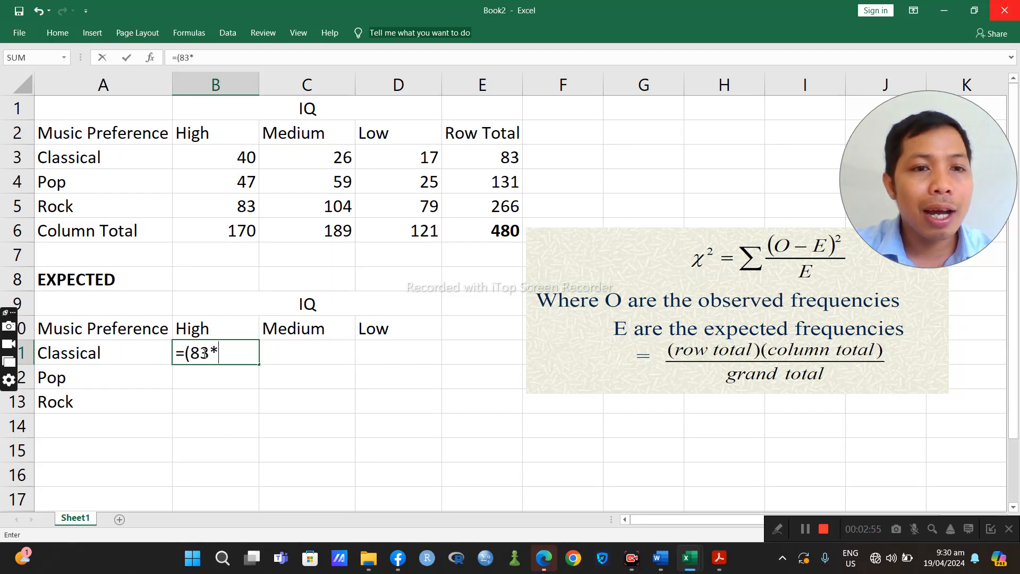
{"action": "type", "text": "170"}
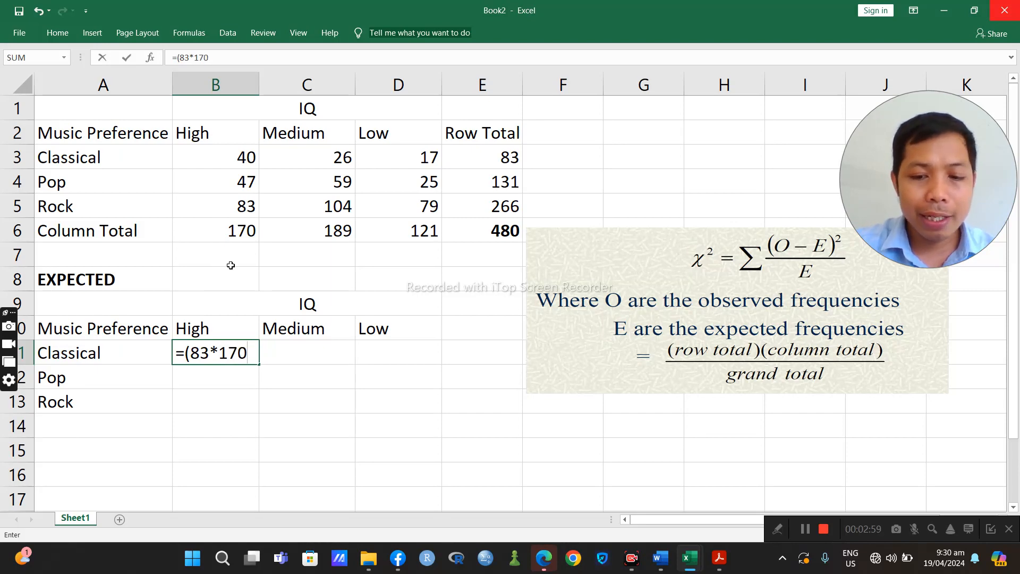
{"action": "type", "text": ")/"}
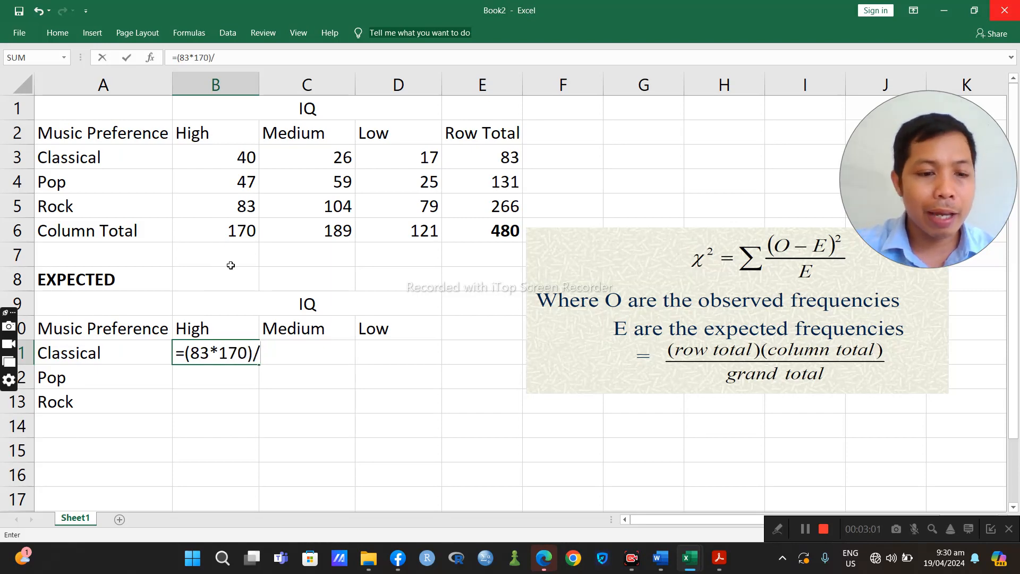
{"action": "type", "text": "480"}
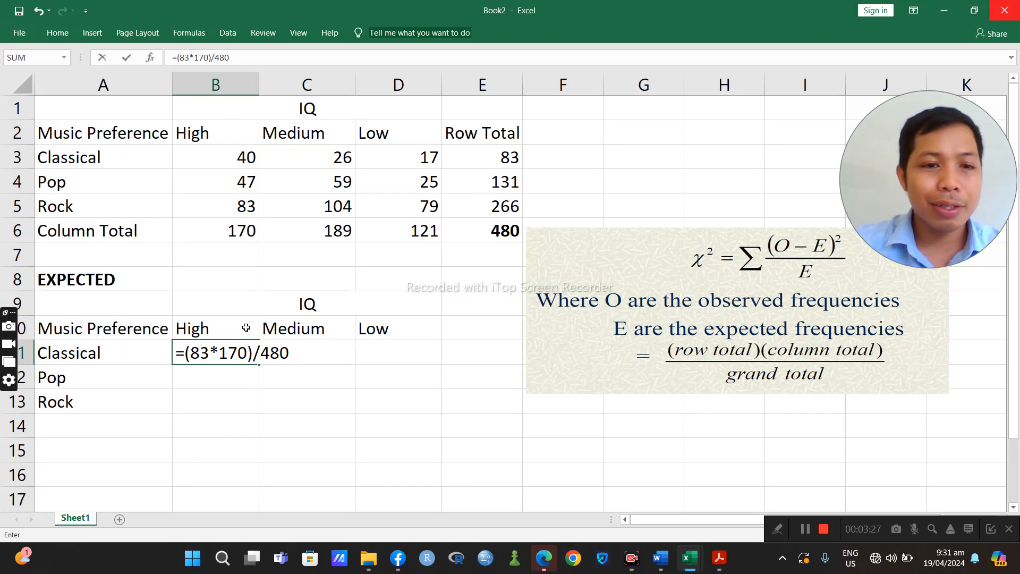
{"action": "key", "text": "BackSpace"}
{"action": "key", "text": "BackSpace"}
{"action": "key", "text": "BackSpace"}
{"action": "key", "text": "BackSpace"}
{"action": "key", "text": "BackSpace"}
{"action": "key", "text": "BackSpace"}
{"action": "key", "text": "BackSpace"}
{"action": "key", "text": "BackSpace"}
{"action": "key", "text": "BackSpace"}
{"action": "key", "text": "BackSpace"}
{"action": "key", "text": "BackSpace"}
{"action": "key", "text": "BackSpace"}
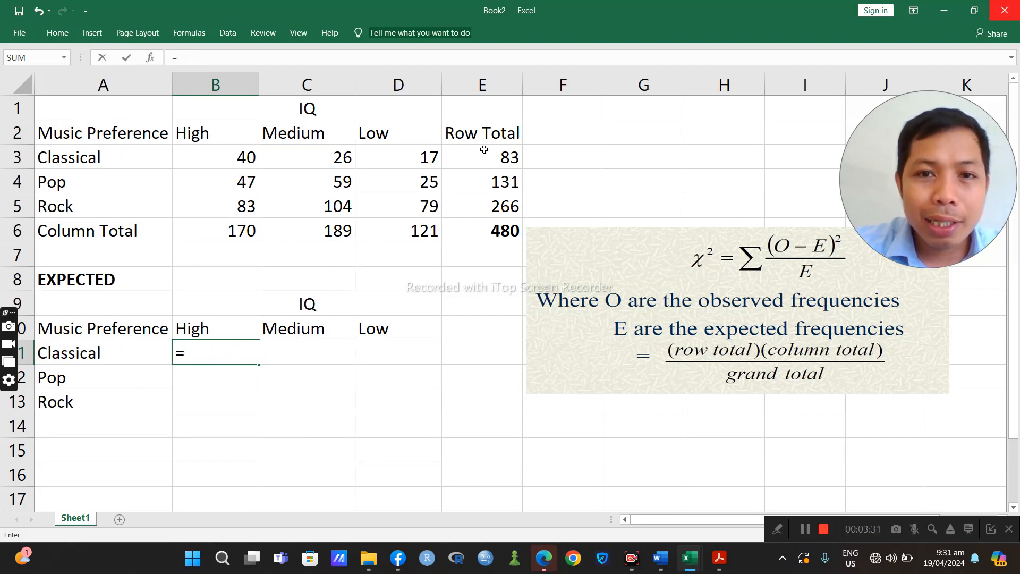
{"action": "left_click", "coordinate": [488, 148]}
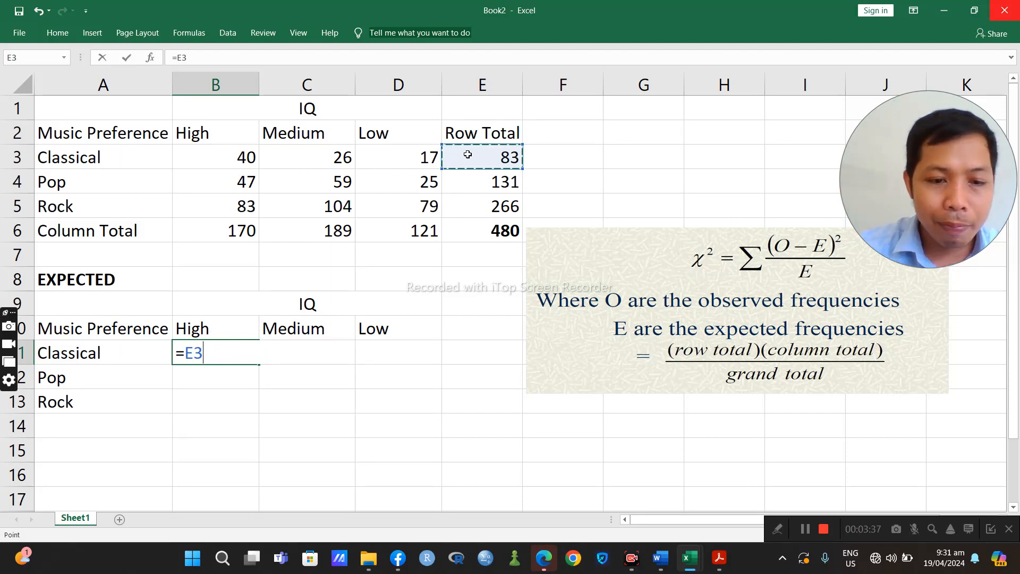
{"action": "type", "text": "*"}
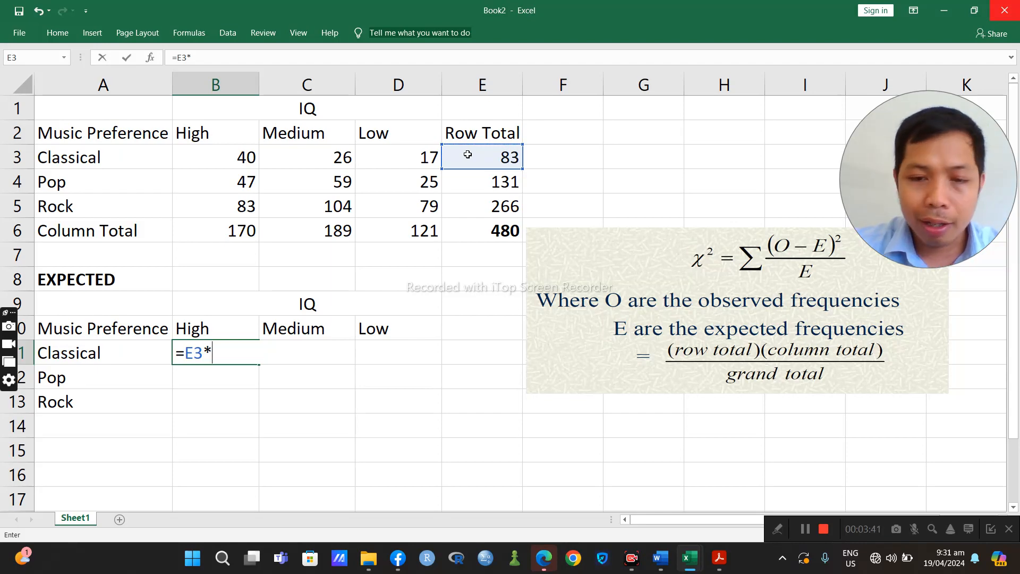
{"action": "key", "text": "BackSpace"}
{"action": "key", "text": "BackSpace"}
{"action": "key", "text": "BackSpace"}
- Enter the expected frequency for Classical/High in cell B11 with the formula =(E3*B6)/E6
{"action": "type", "text": "("}
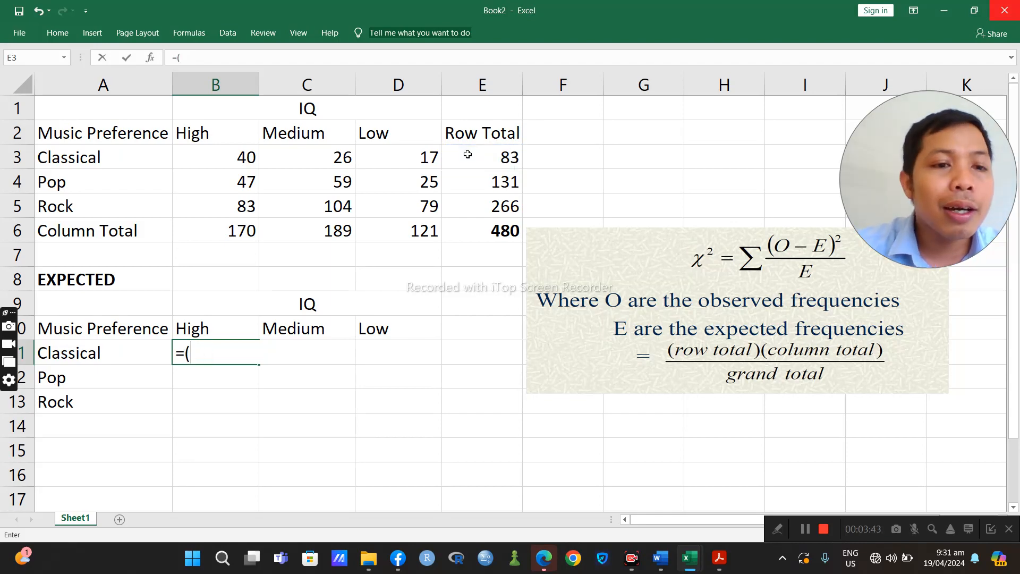
{"action": "left_click", "coordinate": [468, 155]}
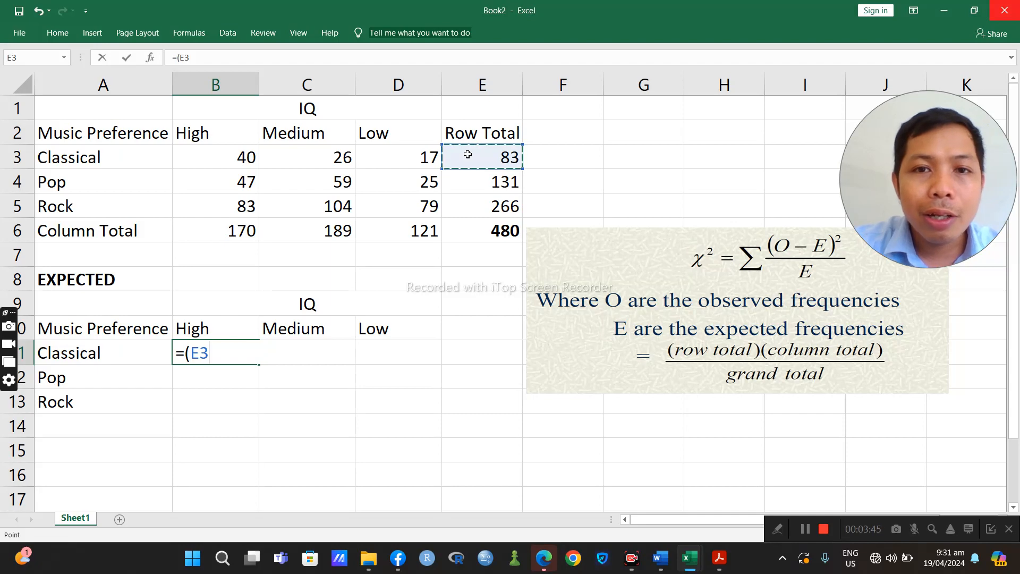
{"action": "type", "text": "*"}
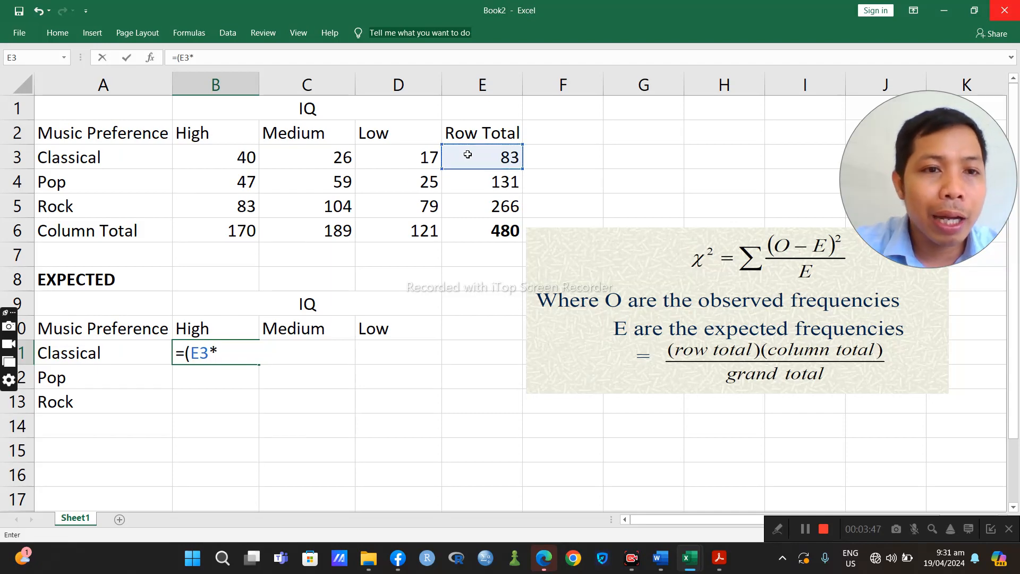
{"action": "left_click", "coordinate": [237, 232]}
{"action": "type", "text": ")/"}
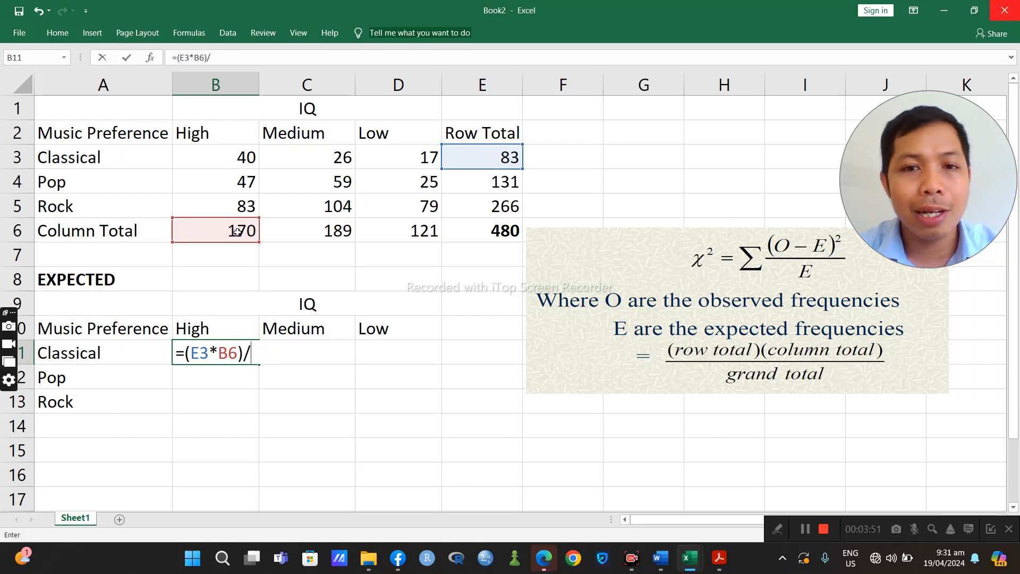
{"action": "left_click", "coordinate": [471, 222]}
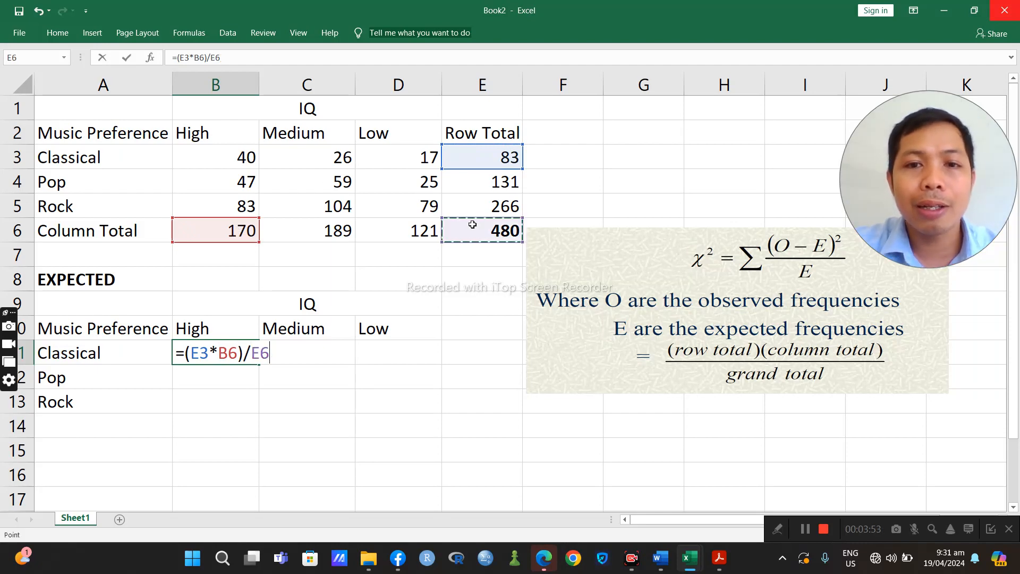
{"action": "key", "text": "Return"}
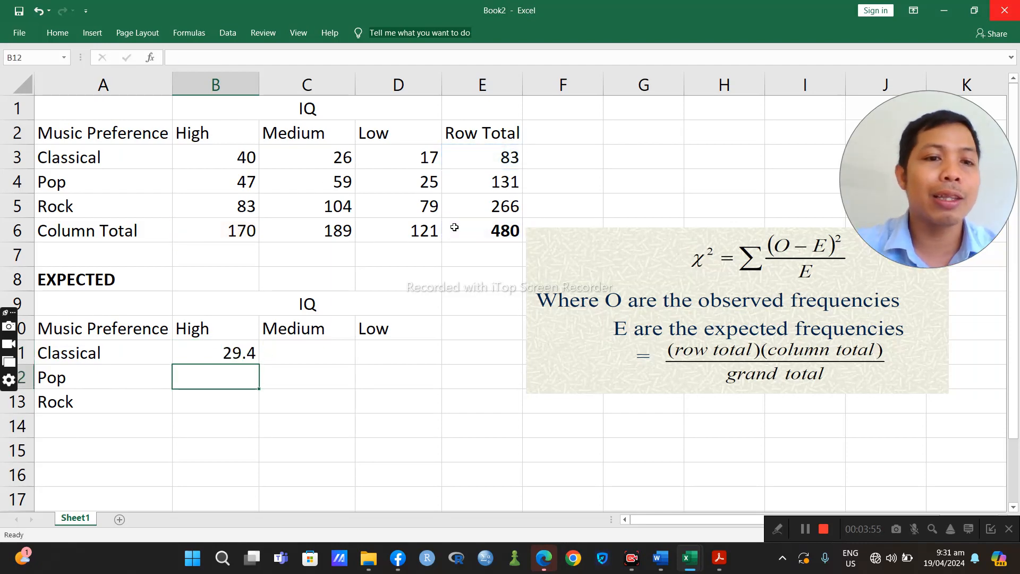
- Format the expected frequency cells B11:D13 to show two decimal places
{"action": "left_click", "coordinate": [232, 352]}
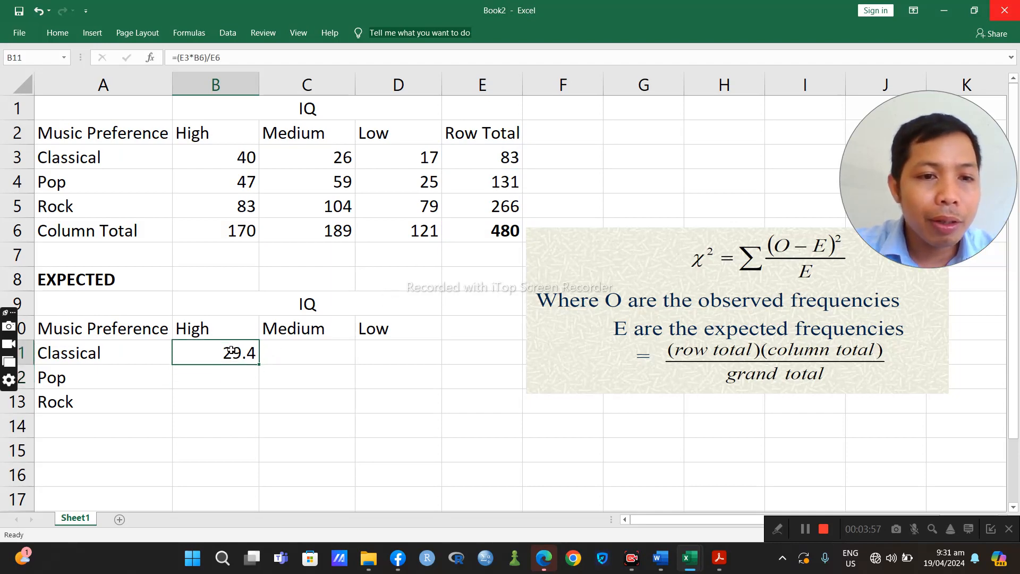
{"action": "left_click_drag", "start_coordinate": [232, 351], "coordinate": [391, 401]}
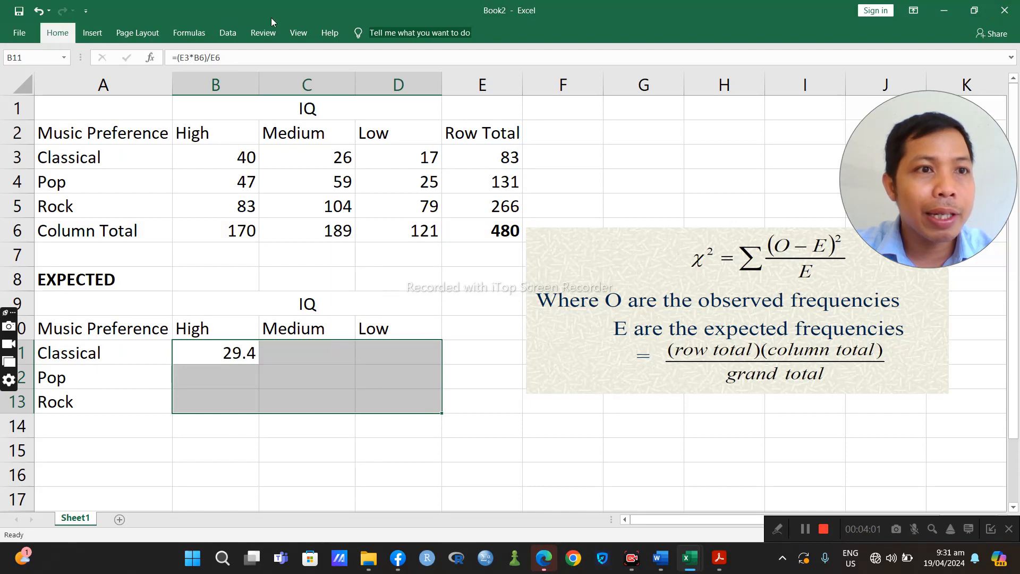
{"action": "left_click", "coordinate": [59, 33]}
{"action": "left_click", "coordinate": [510, 80]}
{"action": "left_click", "coordinate": [495, 78]}
{"action": "left_click", "coordinate": [494, 78]}
{"action": "left_click", "coordinate": [460, 346]}
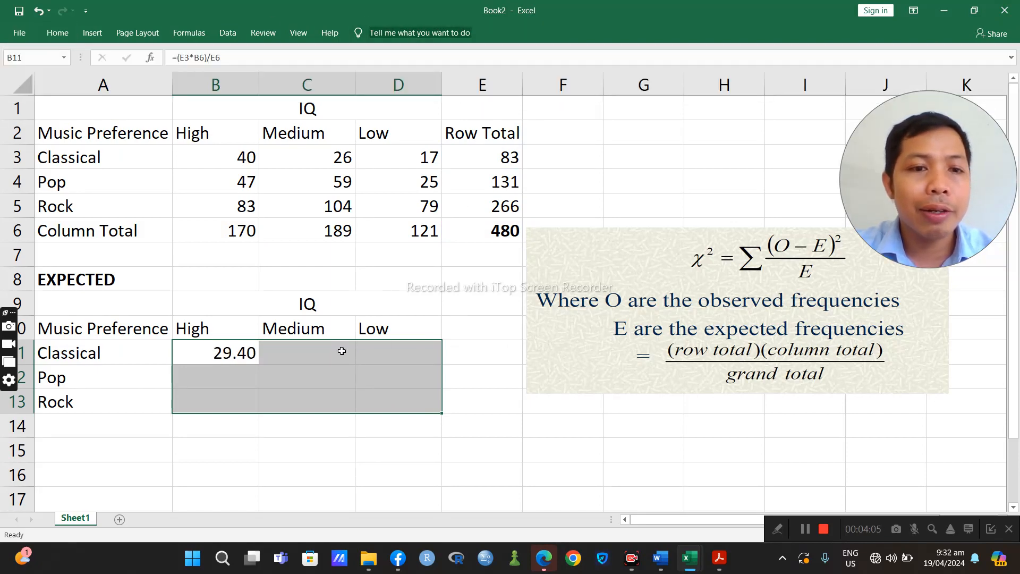
- Enter the expected frequency for Classical/Medium in cell C11 with the formula =(E3*C6)/E6
{"action": "left_click", "coordinate": [313, 352]}
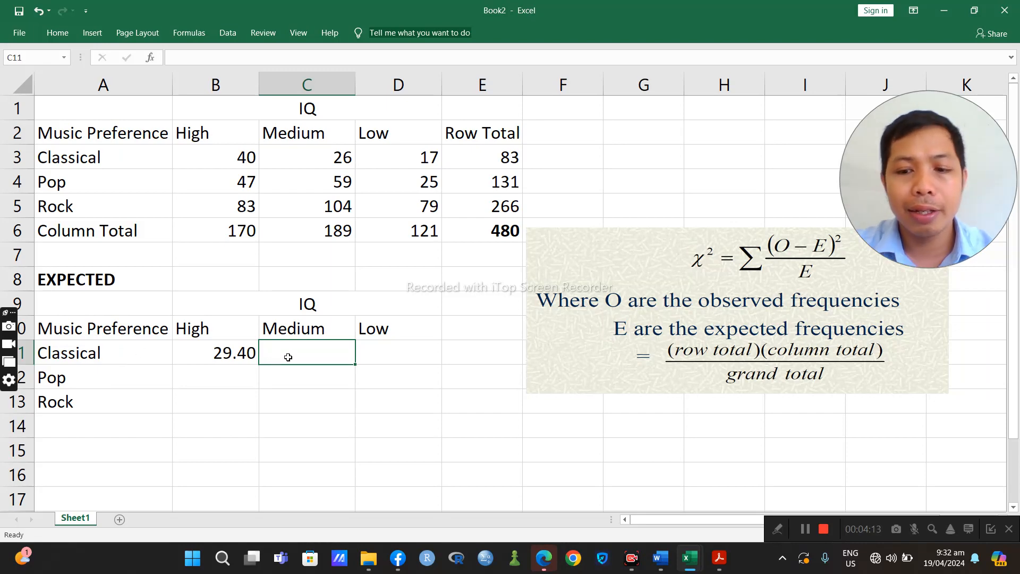
{"action": "type", "text": "=("}
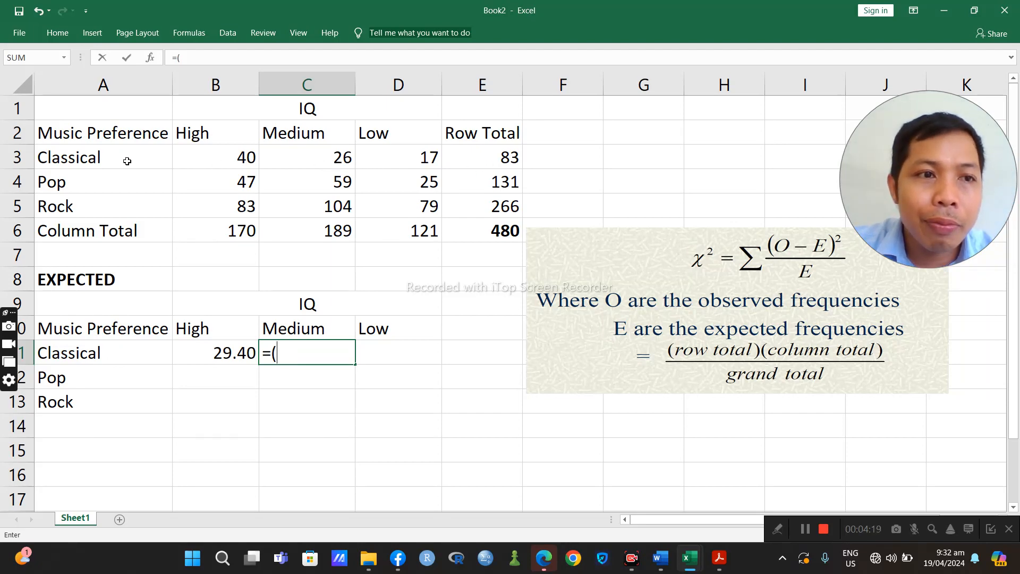
{"action": "left_click", "coordinate": [491, 154]}
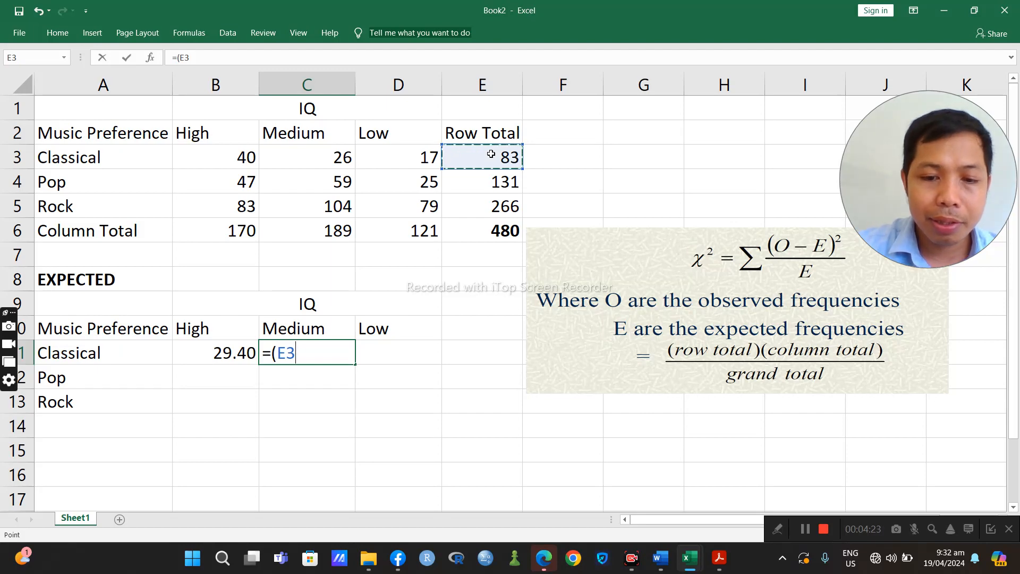
{"action": "type", "text": "*"}
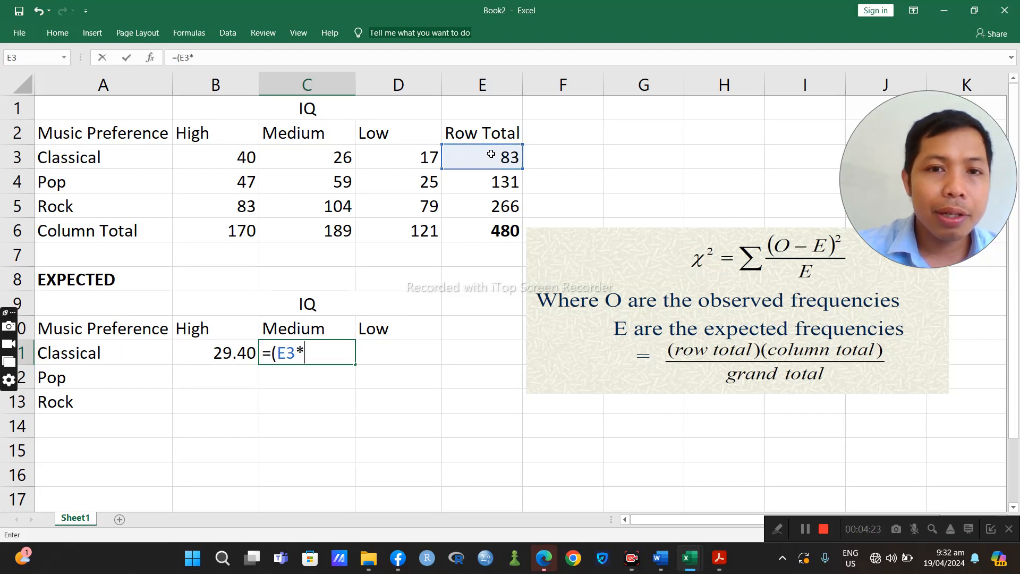
{"action": "left_click", "coordinate": [332, 232]}
{"action": "type", "text": ")"}
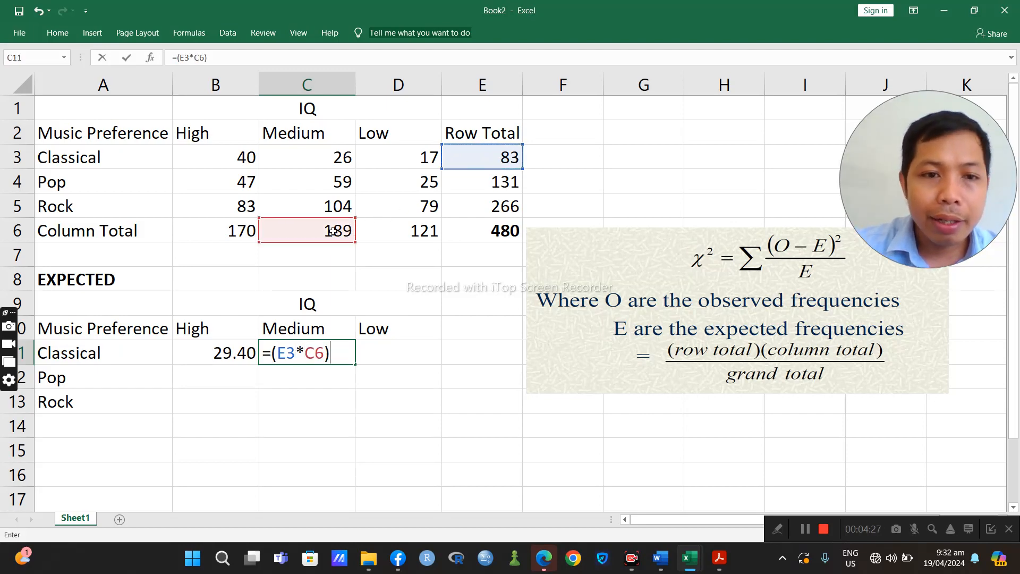
{"action": "type", "text": "/"}
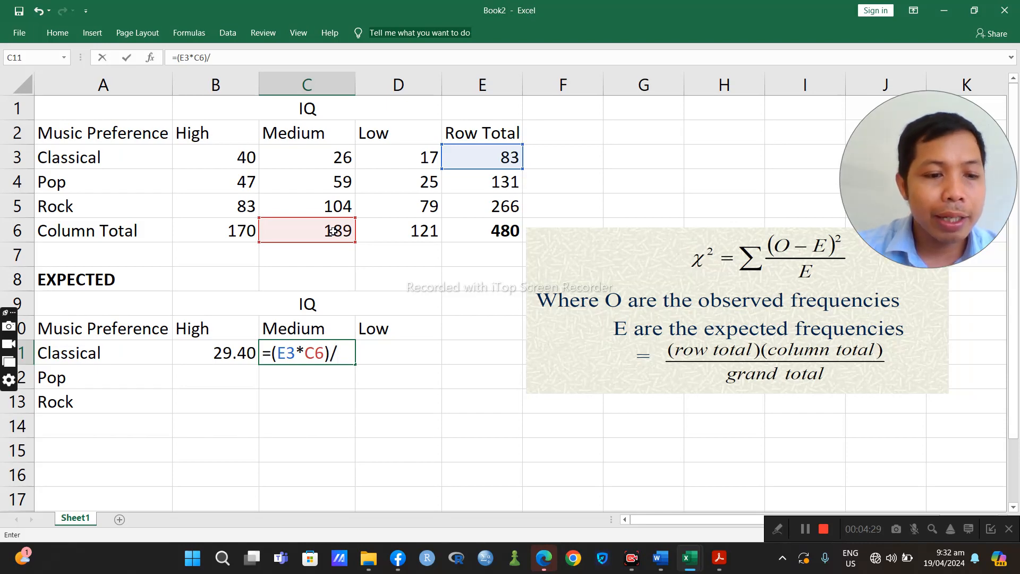
{"action": "left_click", "coordinate": [506, 232]}
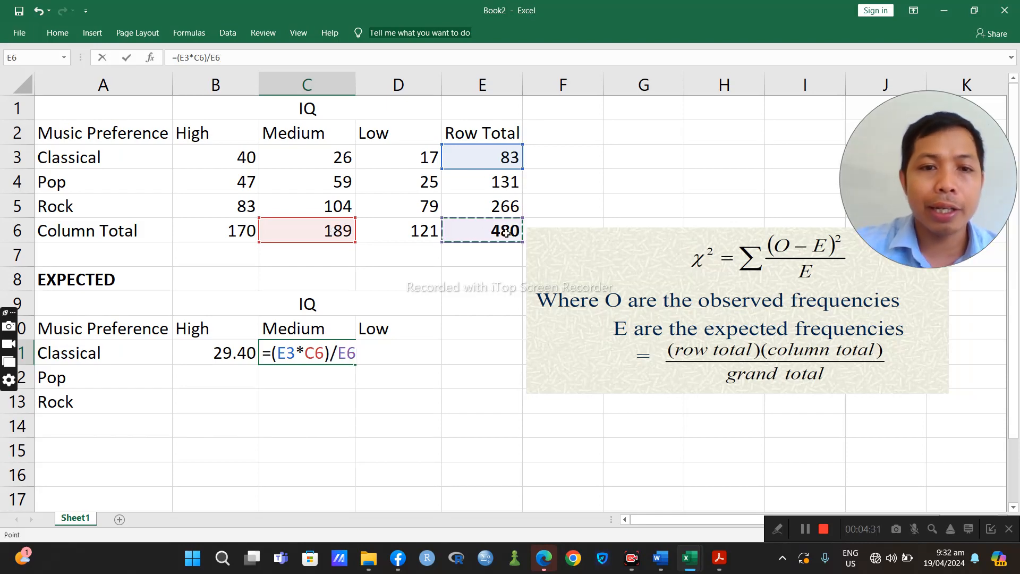
{"action": "key", "text": "Return"}
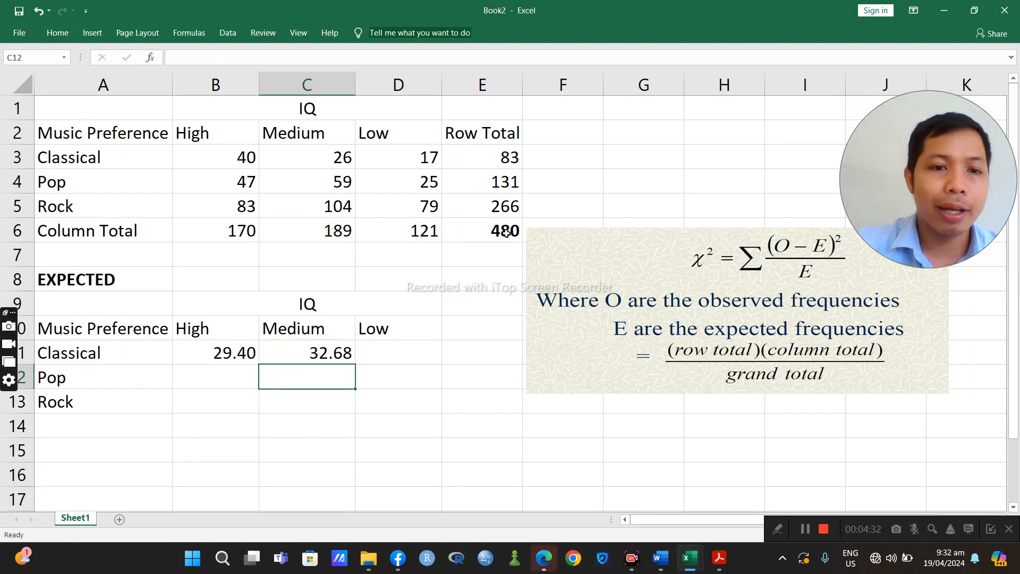
- Enter the expected frequency for Classical/Low in cell D11 with the formula =(E3*D6)/E6
{"action": "left_click", "coordinate": [393, 356]}
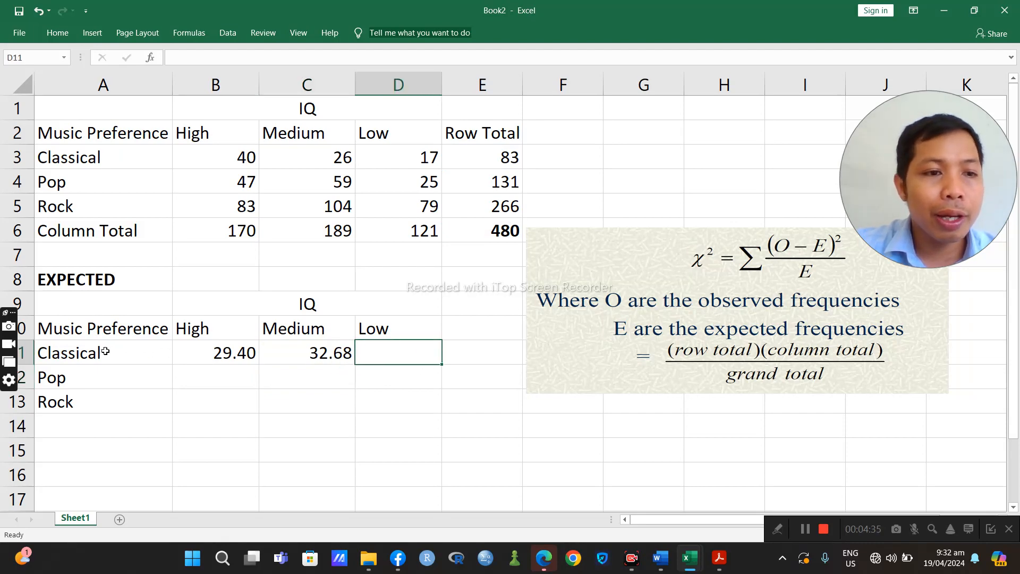
{"action": "type", "text": "=("}
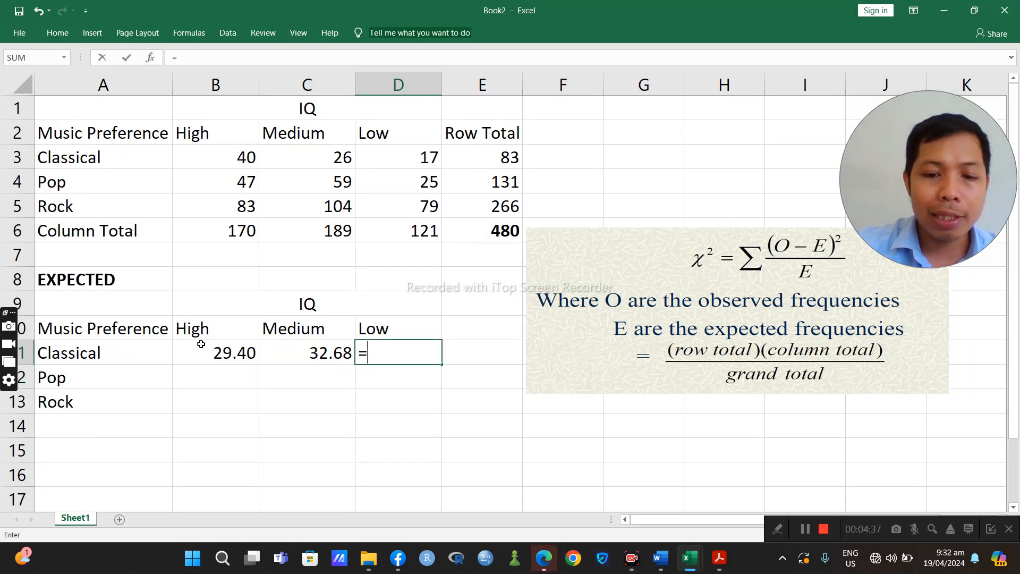
{"action": "left_click", "coordinate": [464, 159]}
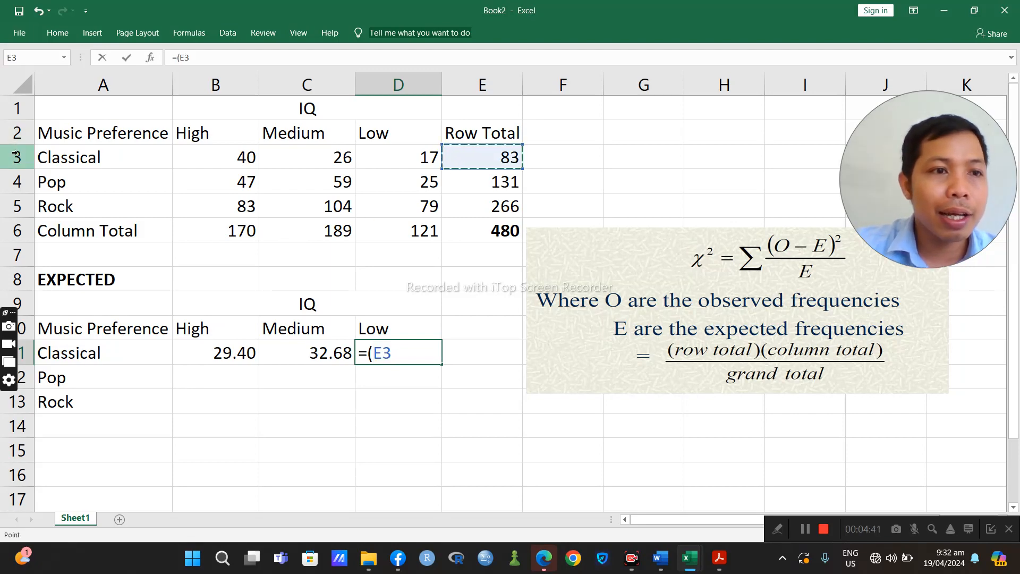
{"action": "type", "text": "*"}
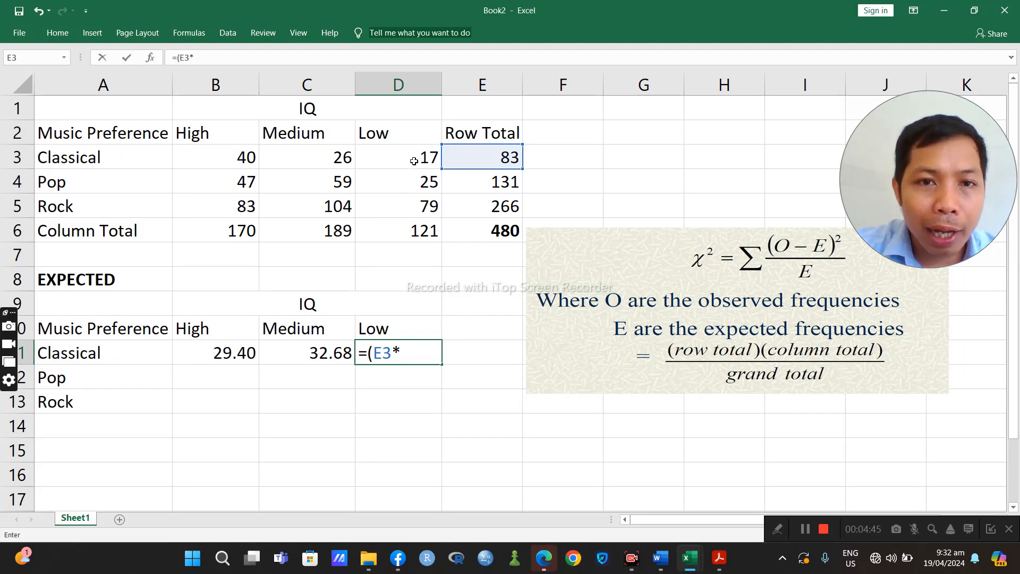
{"action": "left_click", "coordinate": [412, 230]}
{"action": "type", "text": ")/"}
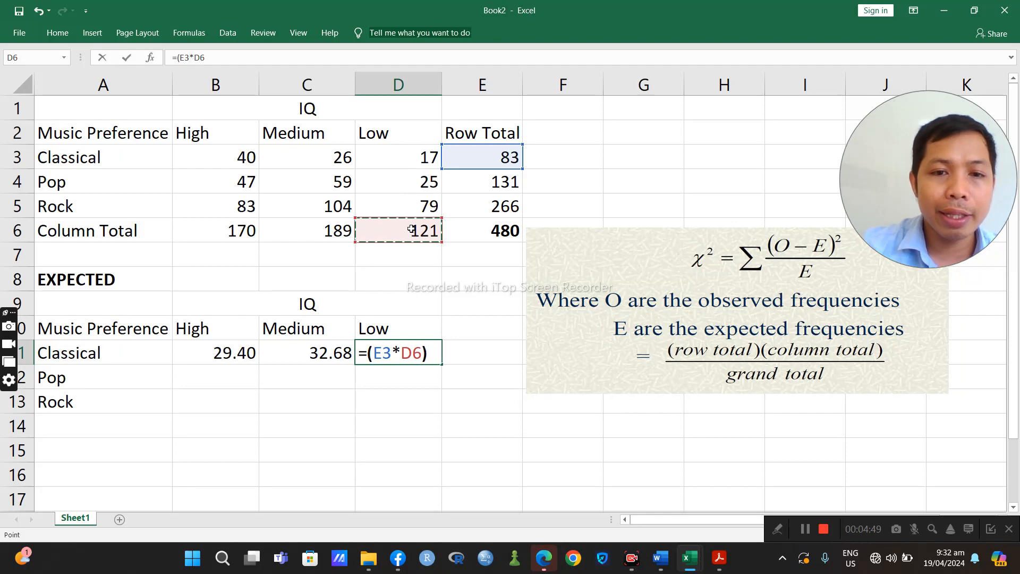
{"action": "left_click", "coordinate": [475, 236]}
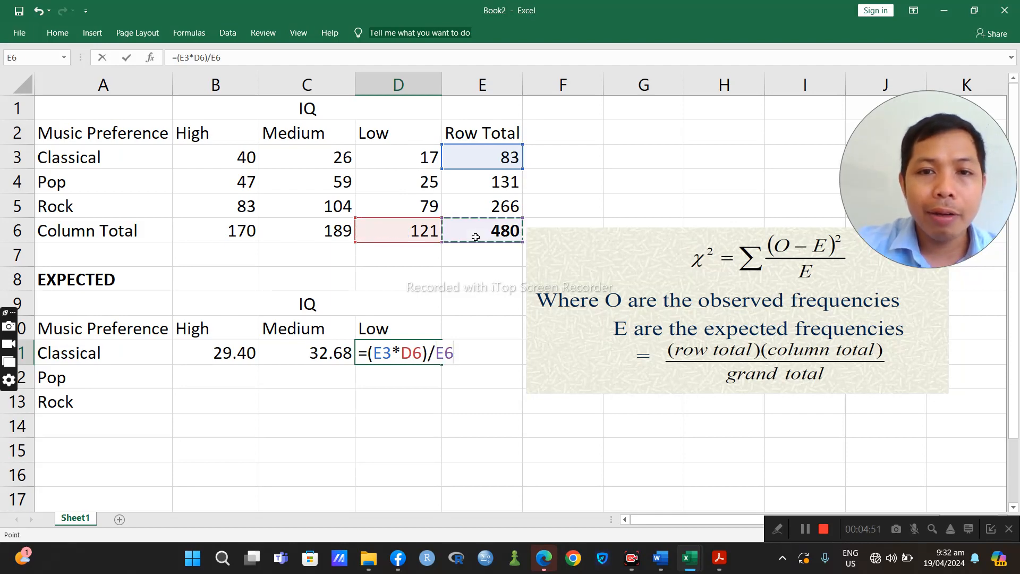
{"action": "key", "text": "Return"}
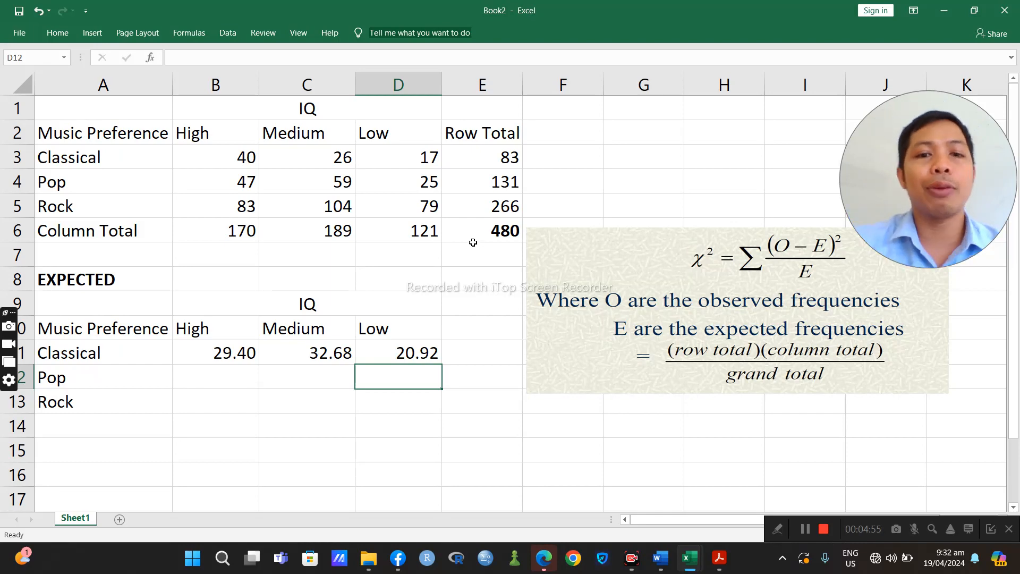
- Enter the expected frequency for Pop/High in cell B12 with the formula =(E4*B6)/E6
{"action": "left_click", "coordinate": [229, 377]}
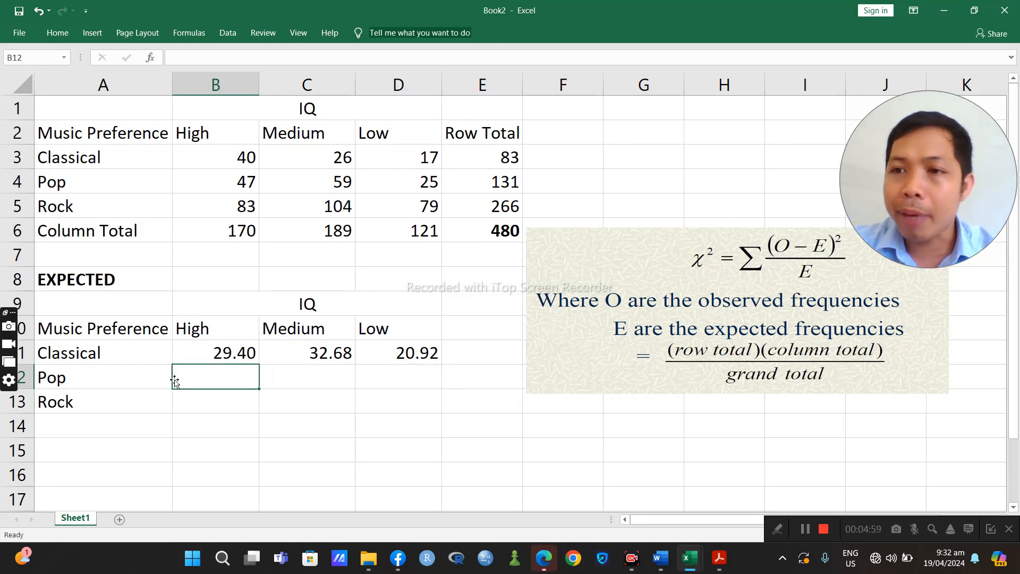
{"action": "type", "text": "=("}
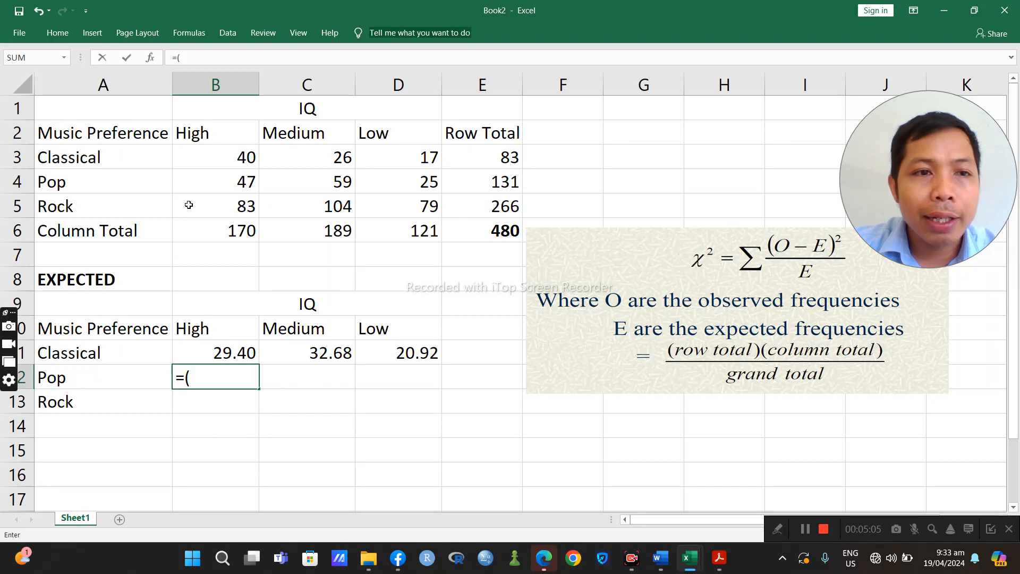
{"action": "left_click", "coordinate": [483, 183]}
{"action": "type", "text": "*"}
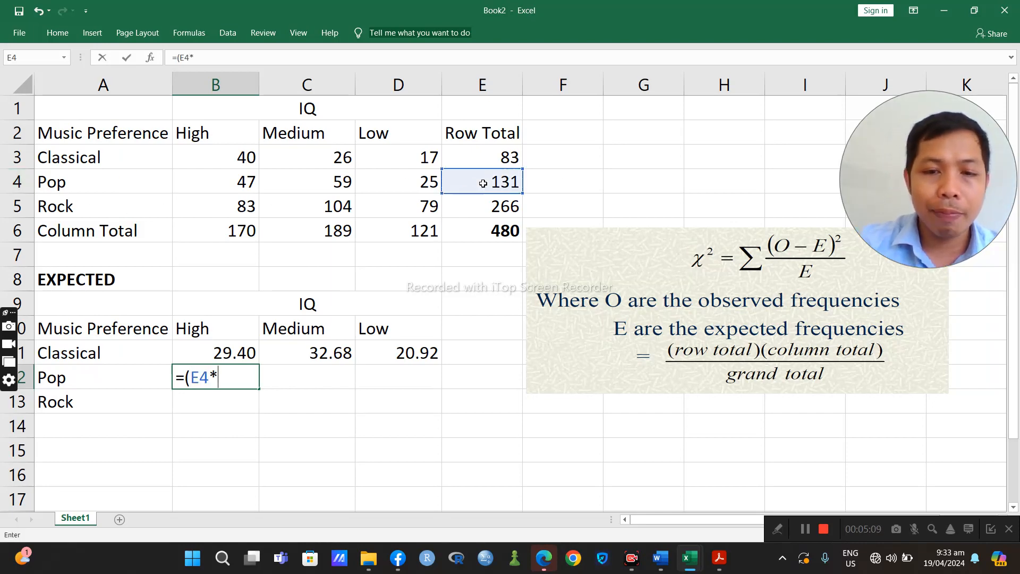
{"action": "left_click", "coordinate": [233, 233]}
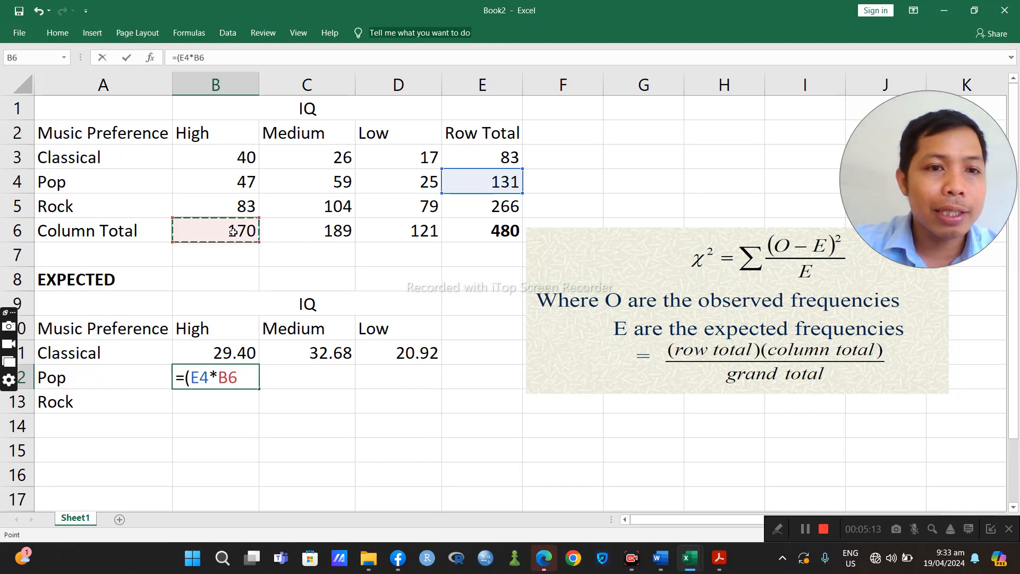
{"action": "type", "text": ")/"}
{"action": "left_click", "coordinate": [468, 232]}
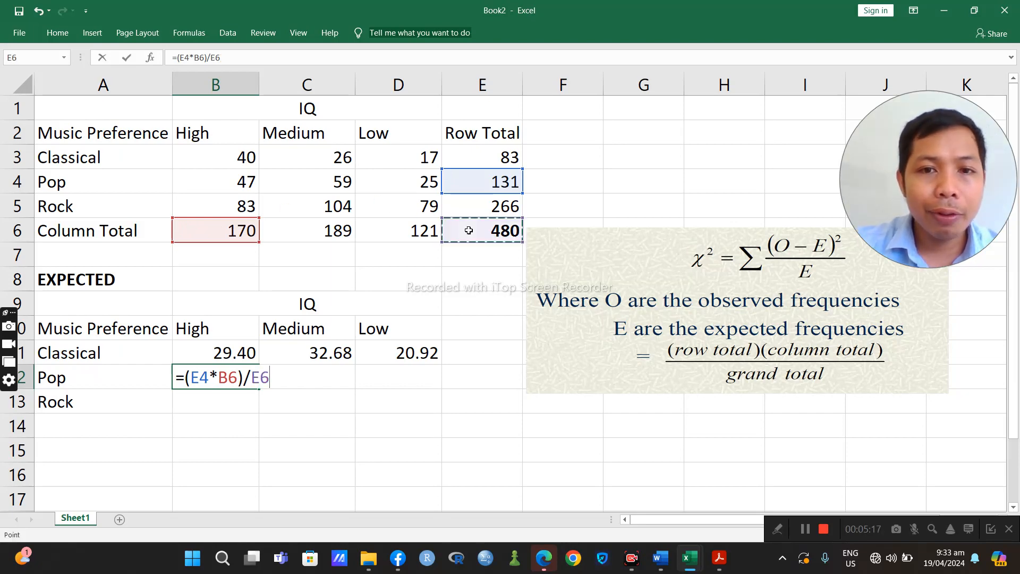
{"action": "key", "text": "Return"}
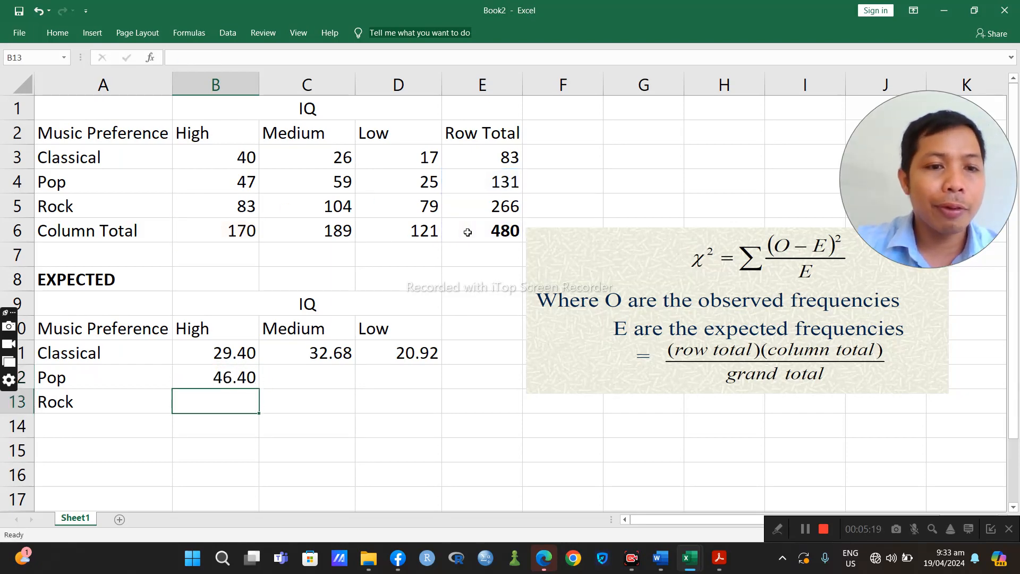
- Enter the expected frequency for Pop/Medium in cell C12 with the formula =(E4*C6)/E6
{"action": "left_click", "coordinate": [332, 373]}
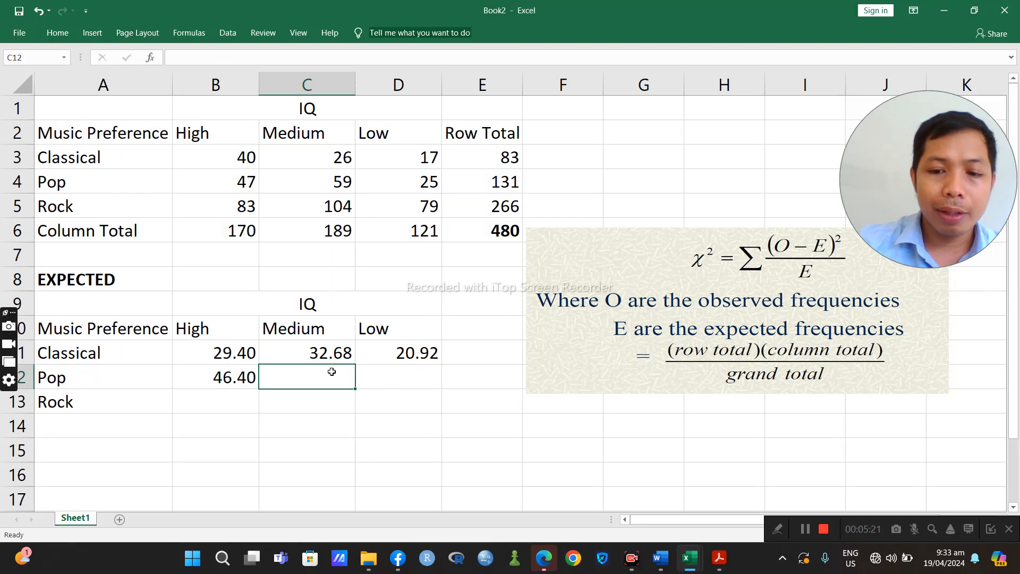
{"action": "type", "text": "=("}
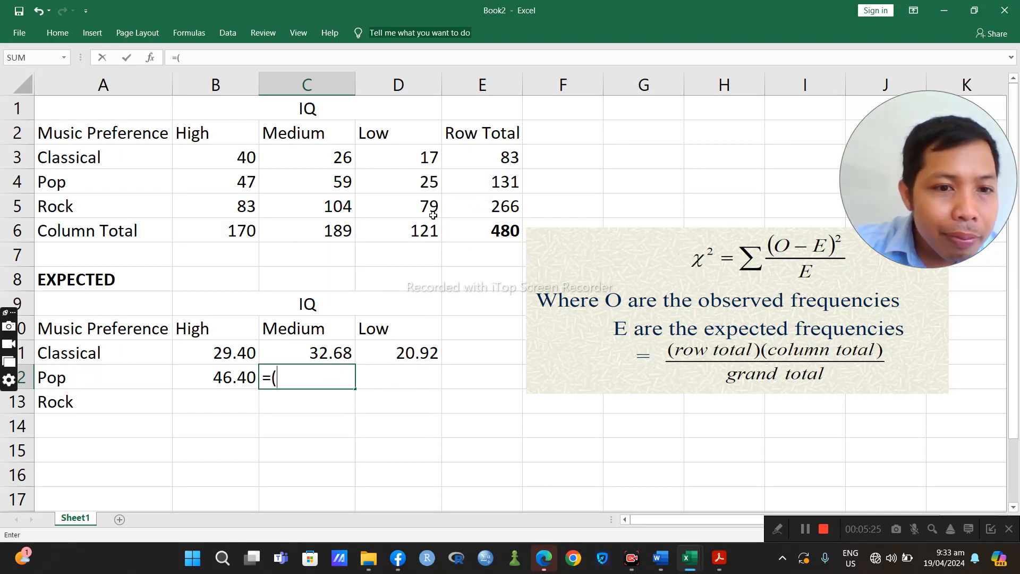
{"action": "left_click", "coordinate": [495, 182]}
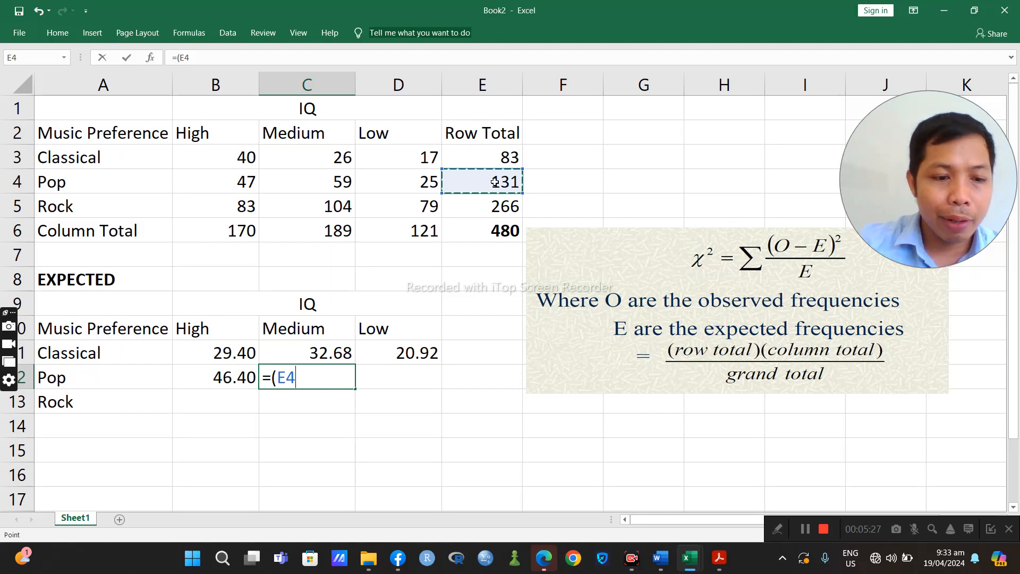
{"action": "type", "text": "*"}
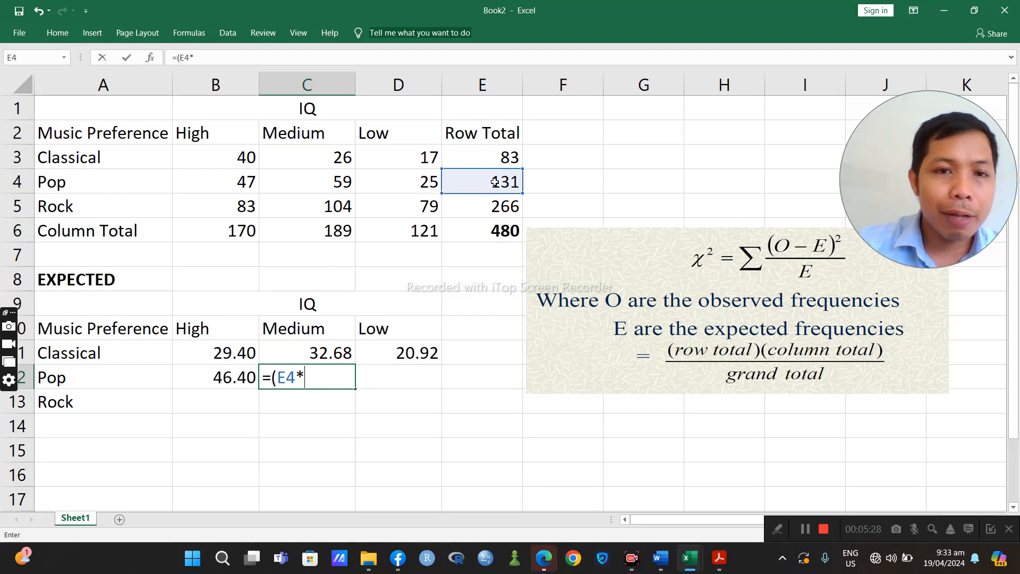
{"action": "left_click", "coordinate": [328, 233]}
{"action": "type", "text": ")/"}
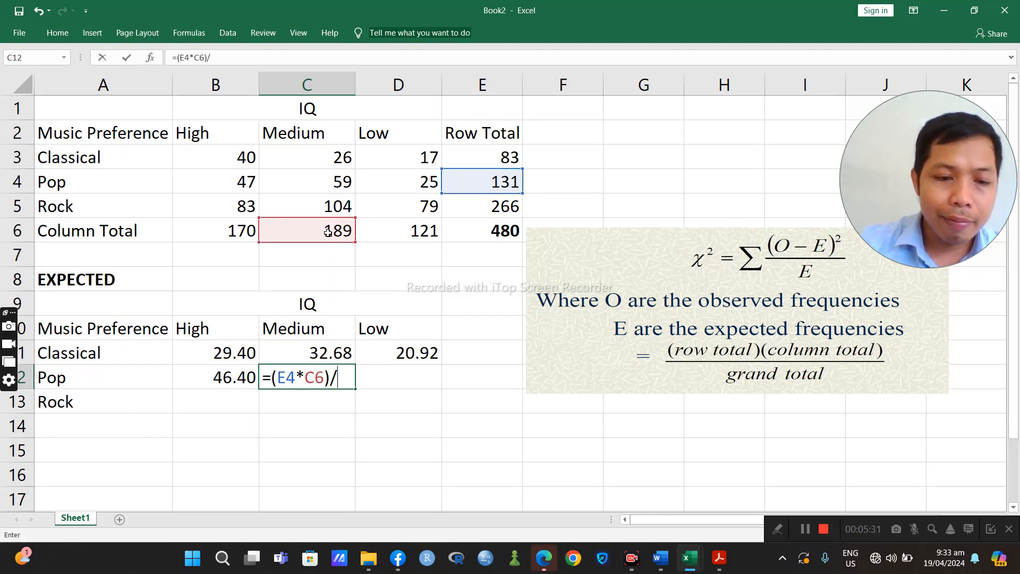
{"action": "left_click", "coordinate": [501, 229]}
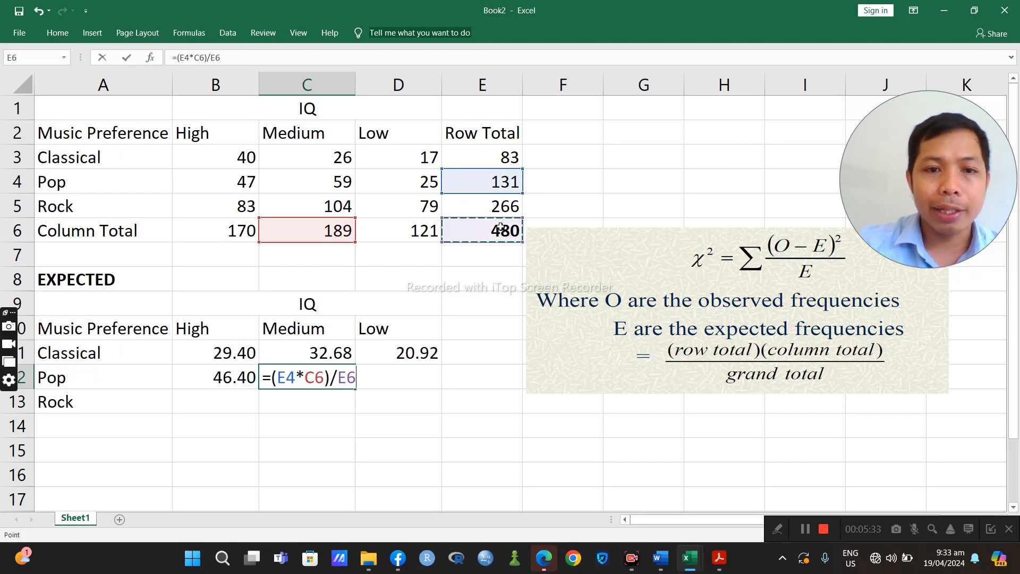
{"action": "key", "text": "Return"}
- Enter the expected frequency for Pop/Low in cell D12 with the formula =(E4*D6)/E6
{"action": "left_click", "coordinate": [408, 384]}
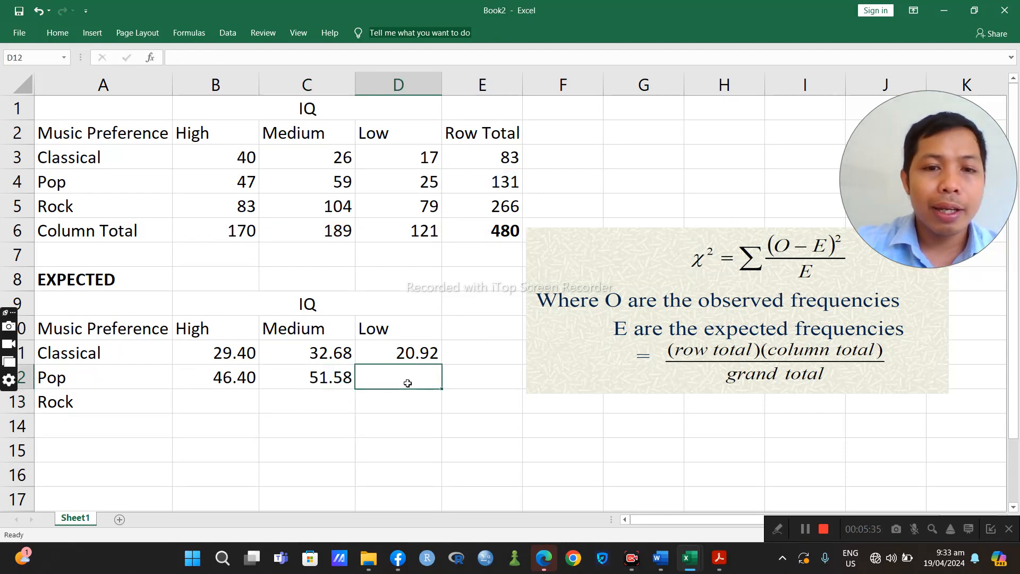
{"action": "type", "text": "="}
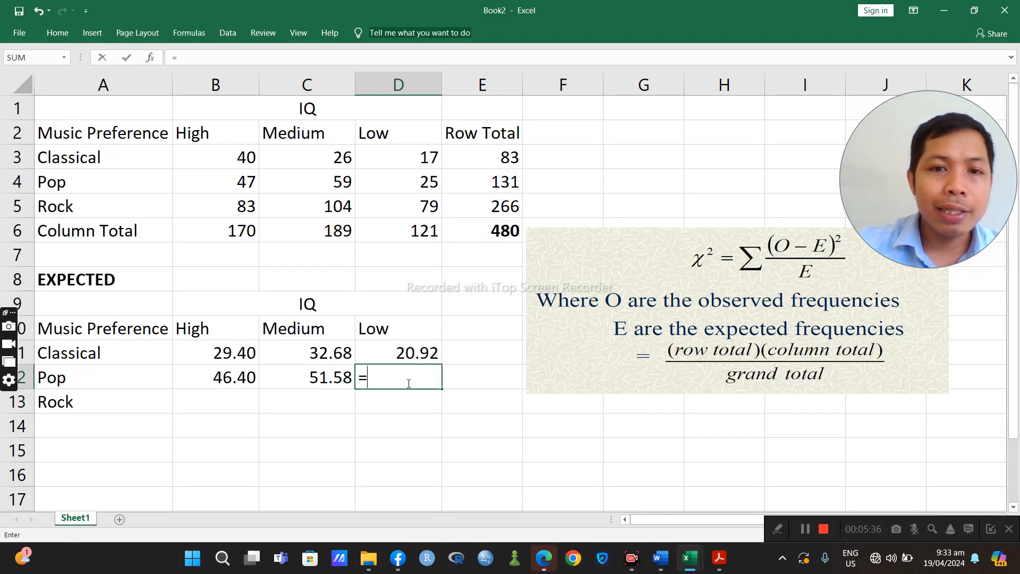
{"action": "left_click", "coordinate": [492, 183]}
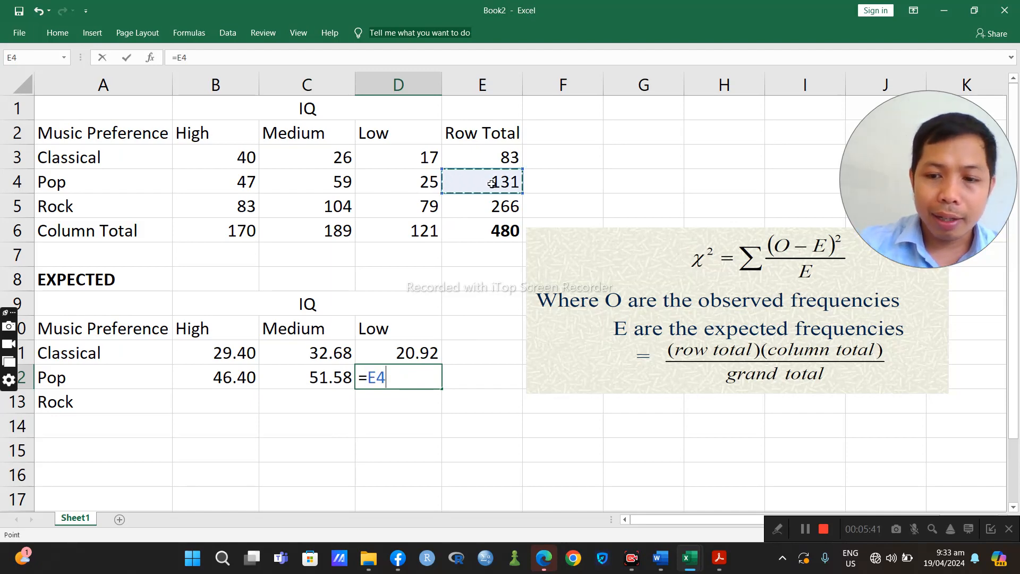
{"action": "key", "text": "BackSpace"}
{"action": "key", "text": "BackSpace"}
{"action": "type", "text": "("}
{"action": "left_click", "coordinate": [493, 183]}
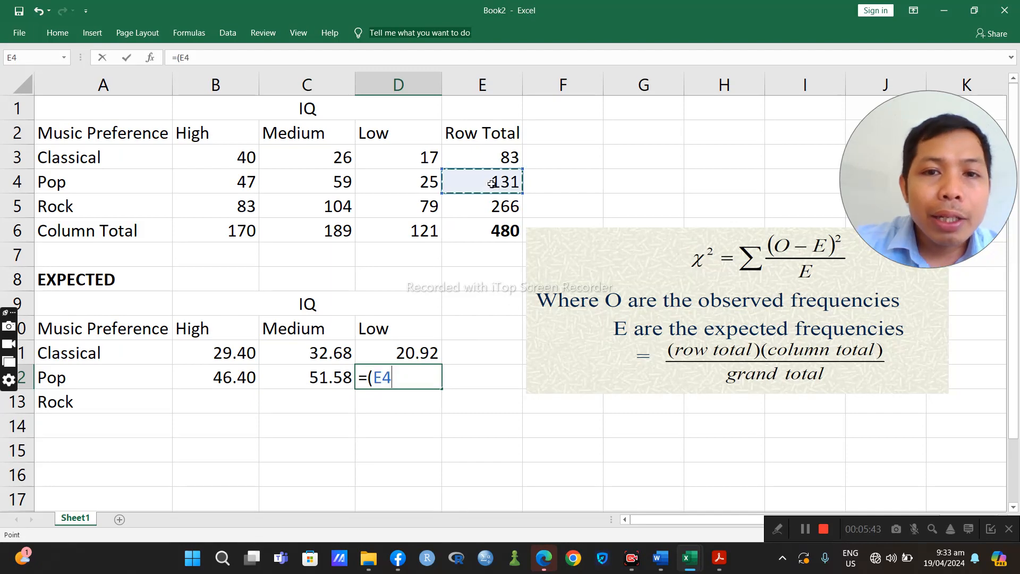
{"action": "type", "text": "*"}
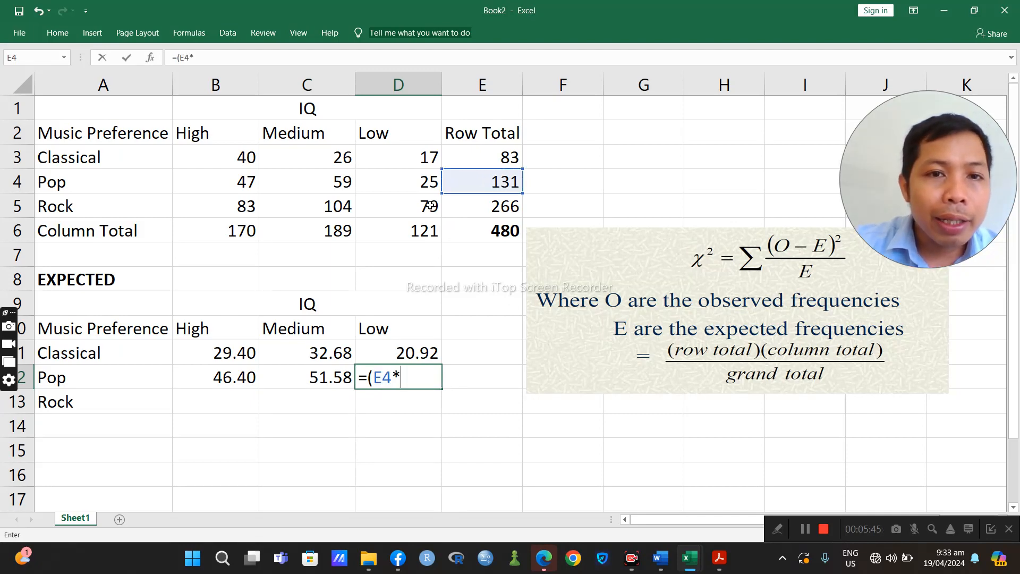
{"action": "left_click", "coordinate": [416, 231]}
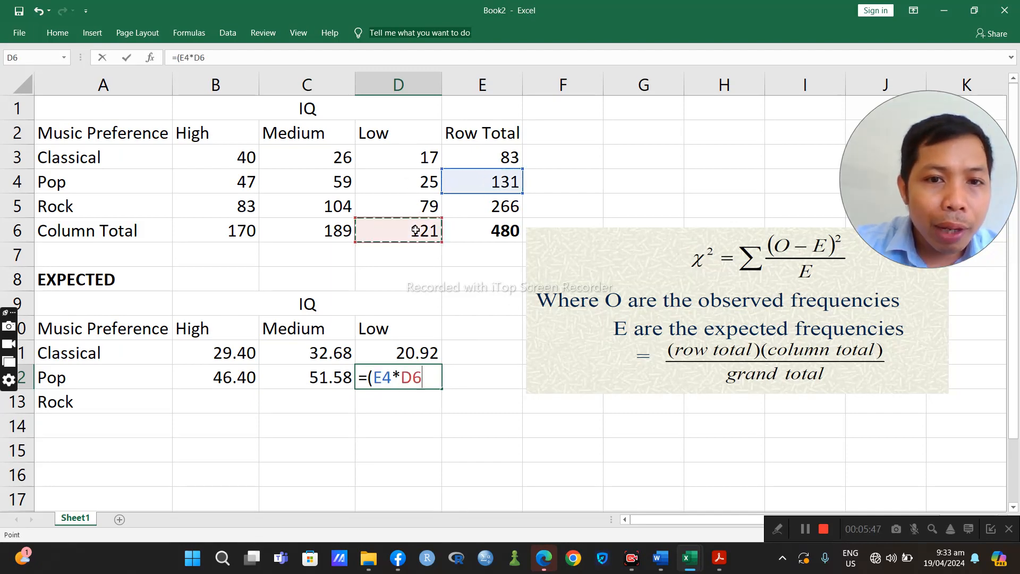
{"action": "type", "text": ")/"}
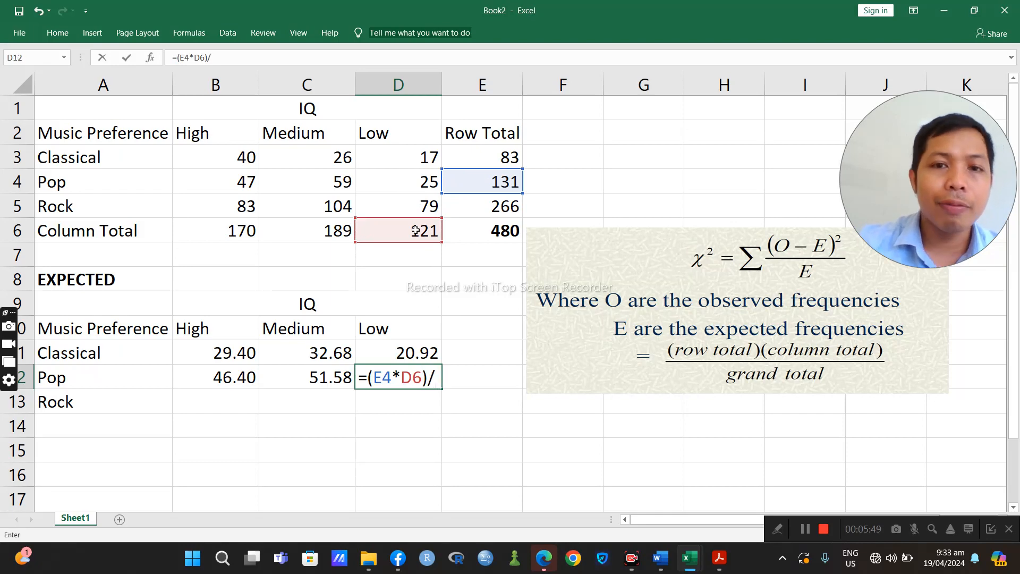
{"action": "left_click", "coordinate": [495, 226]}
{"action": "key", "text": "Return"}
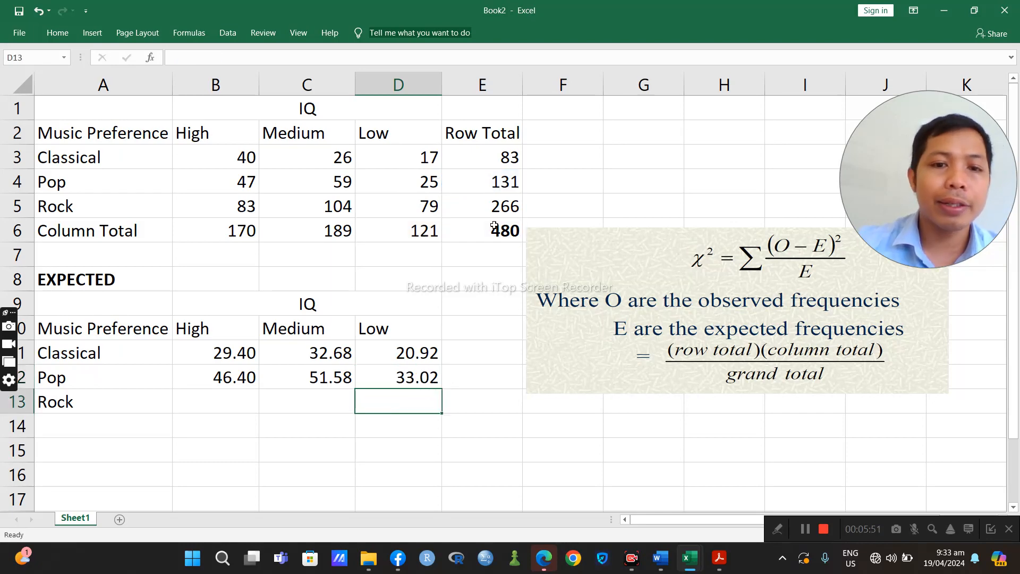
- Enter the expected frequency for Rock/High in cell B13 with the formula =(E5*B6)/E6
{"action": "left_click", "coordinate": [211, 399]}
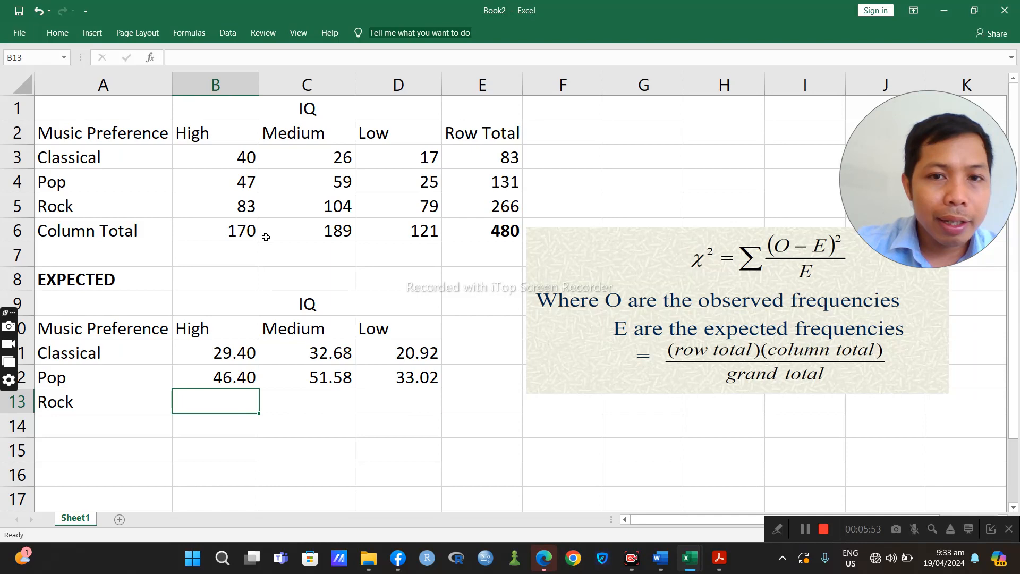
{"action": "type", "text": "=("}
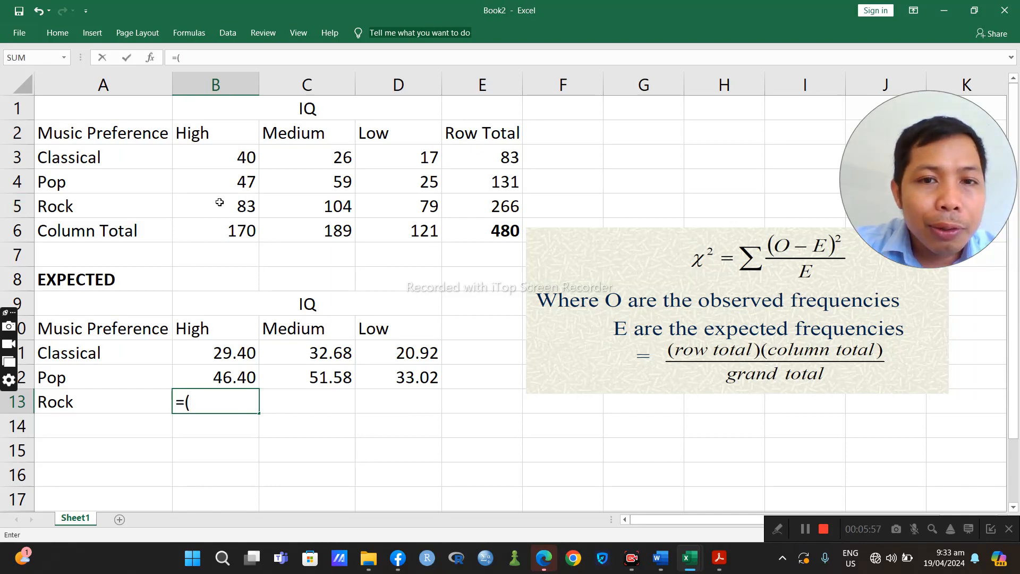
{"action": "left_click", "coordinate": [500, 207]}
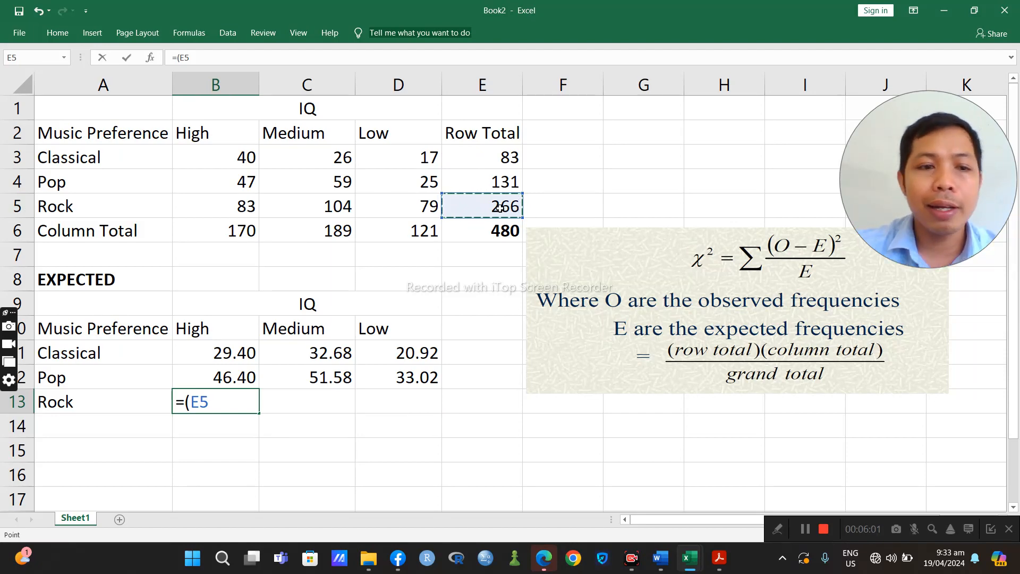
{"action": "type", "text": "*"}
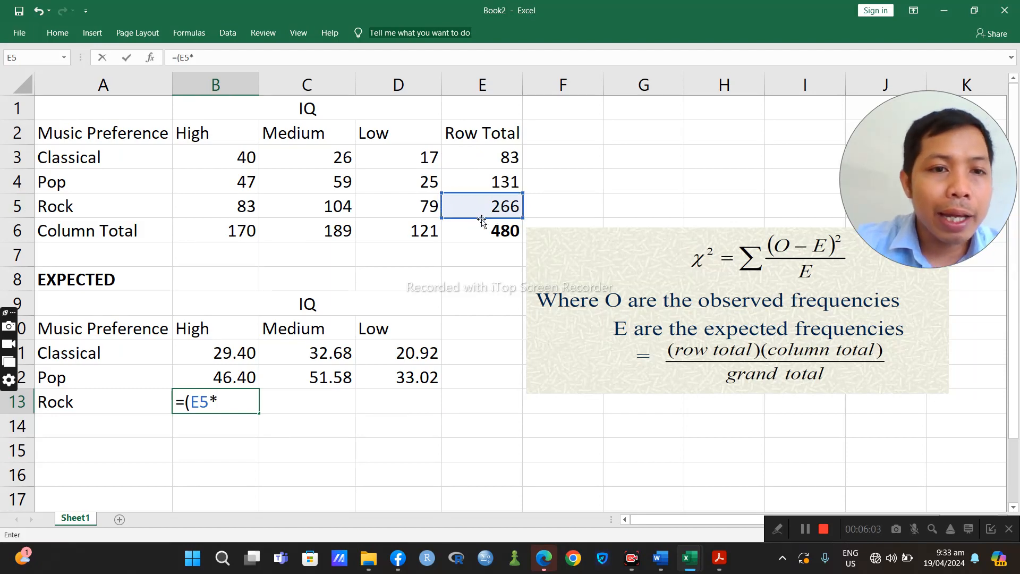
{"action": "left_click", "coordinate": [225, 227]}
{"action": "type", "text": ")/"}
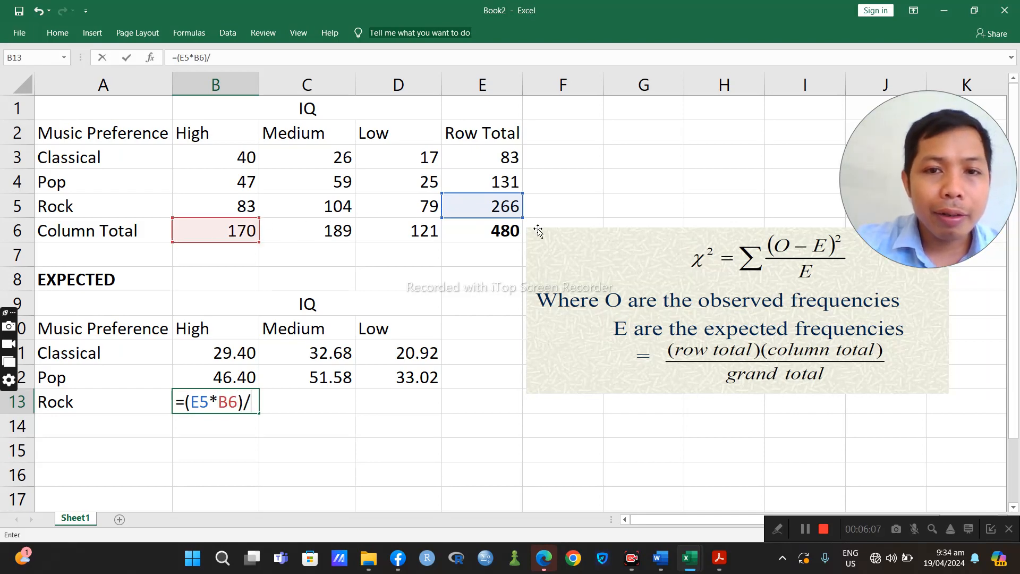
{"action": "left_click", "coordinate": [498, 229]}
{"action": "key", "text": "Return"}
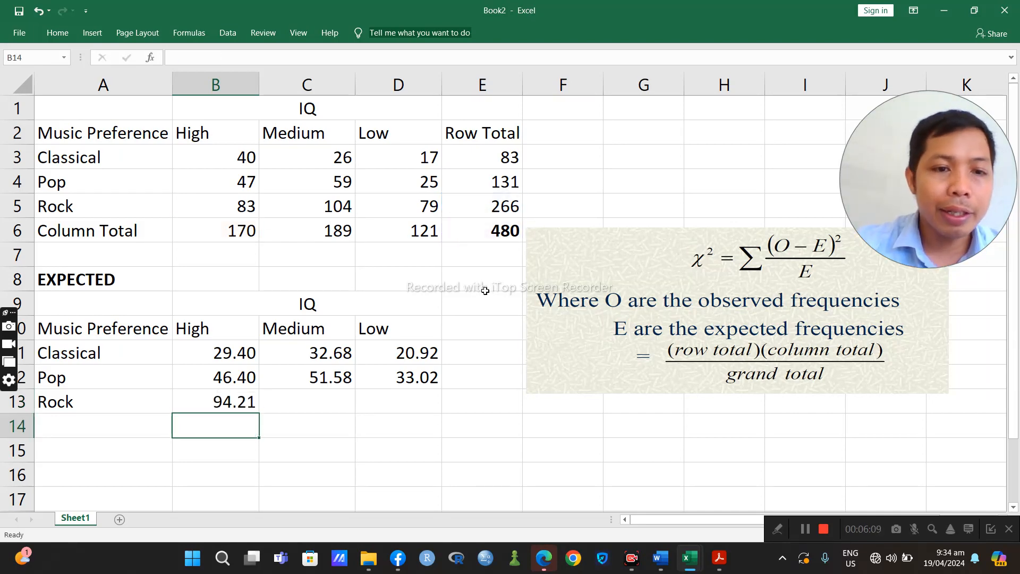
- Enter the expected frequency for Rock/Medium in cell C13 with the formula =(E5*C6)/E6
{"action": "left_click", "coordinate": [321, 402]}
{"action": "type", "text": "=("}
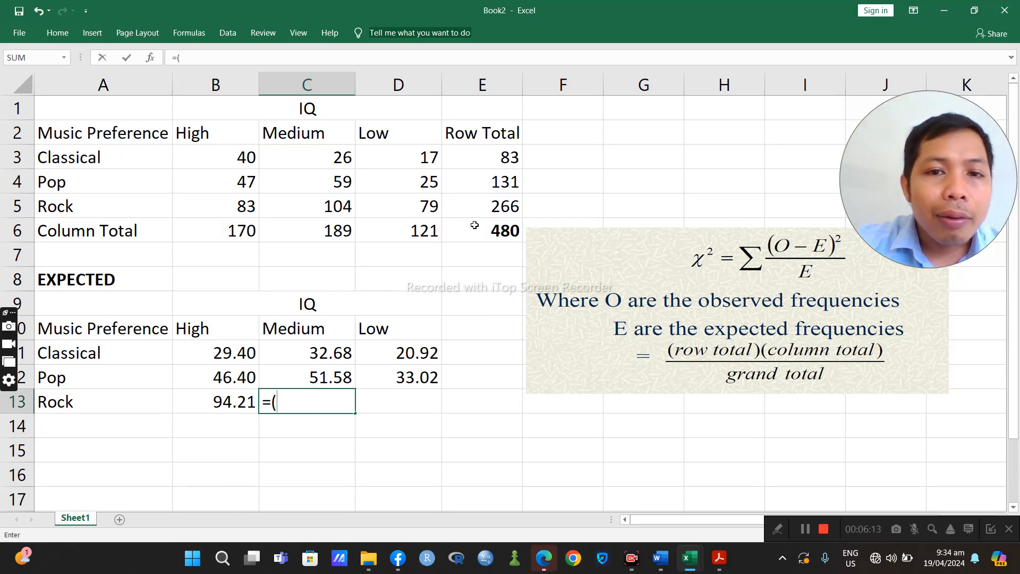
{"action": "left_click", "coordinate": [496, 207]}
{"action": "type", "text": "*"}
{"action": "left_click", "coordinate": [321, 229]}
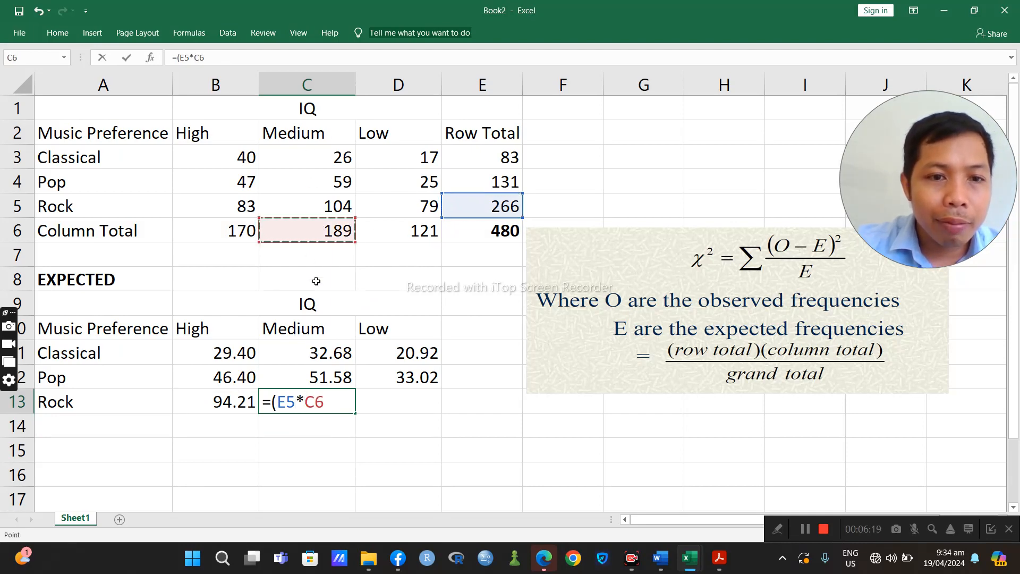
{"action": "type", "text": ")/"}
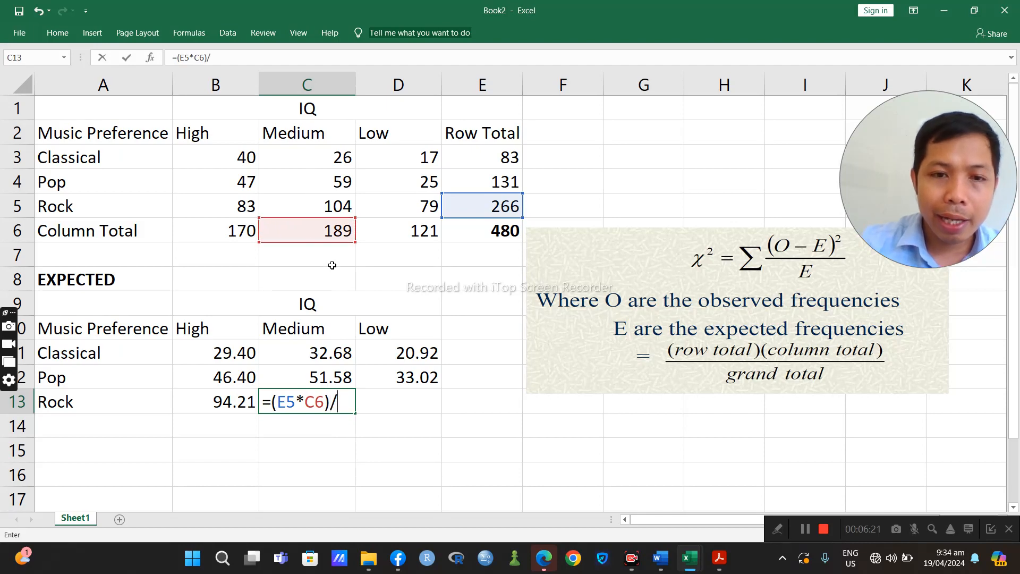
{"action": "left_click", "coordinate": [459, 236]}
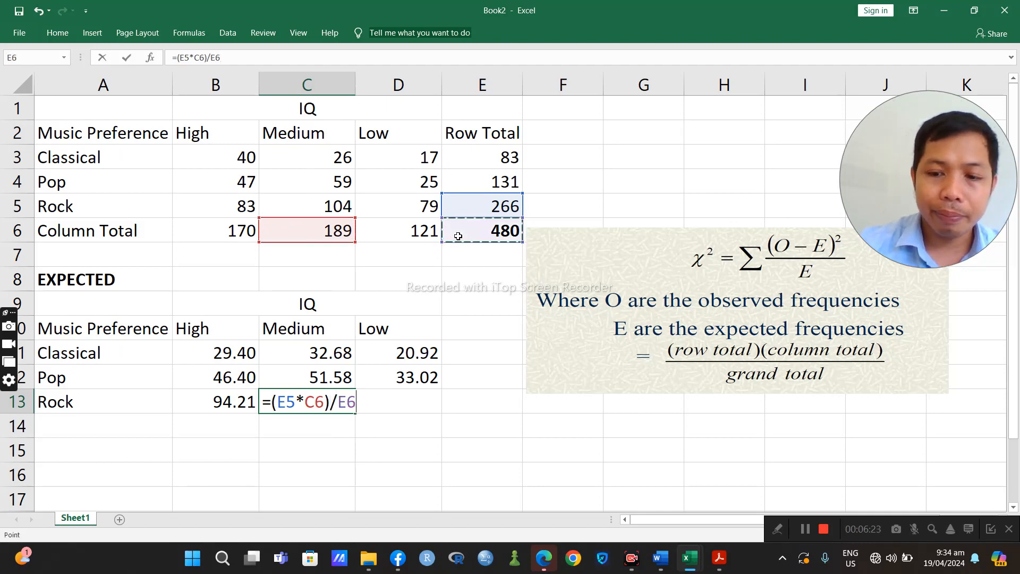
{"action": "key", "text": "Return"}
- Enter the expected frequency for Rock/Low in cell D13 with the formula =(E5*D6)/E6
{"action": "left_click", "coordinate": [427, 393]}
{"action": "type", "text": "="}
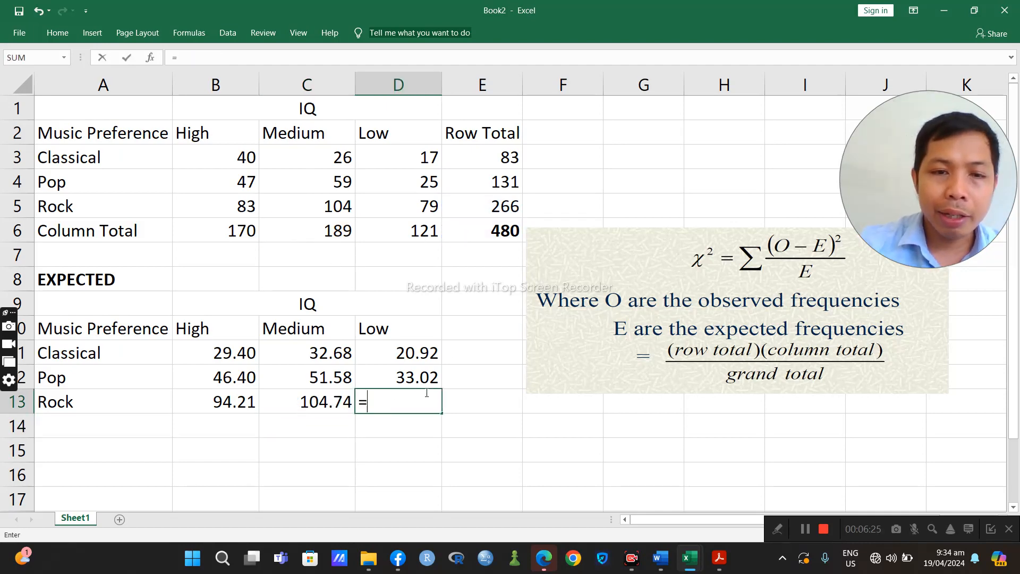
{"action": "type", "text": "("}
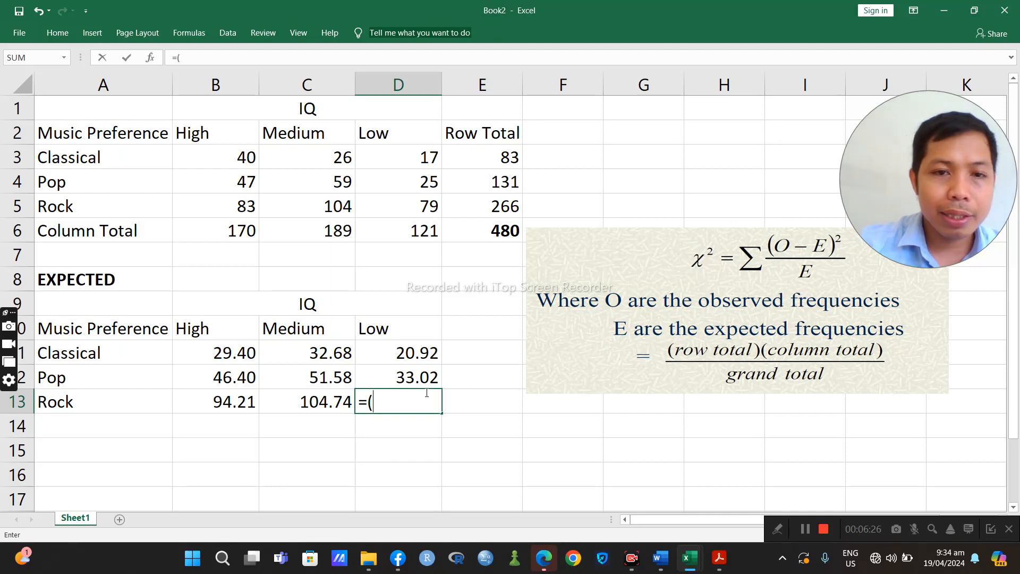
{"action": "left_click", "coordinate": [499, 209]}
{"action": "type", "text": "*"}
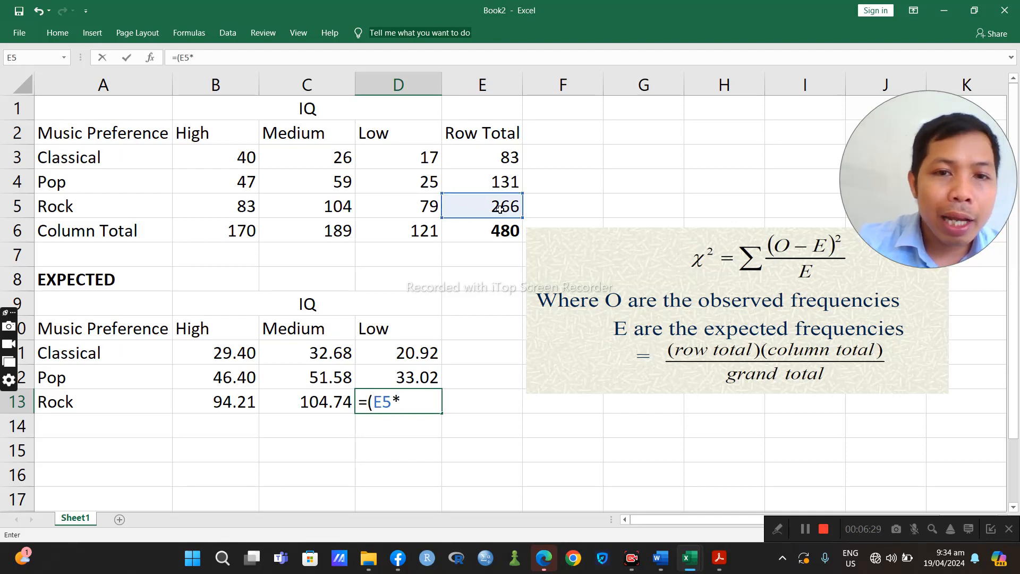
{"action": "left_click", "coordinate": [395, 232]}
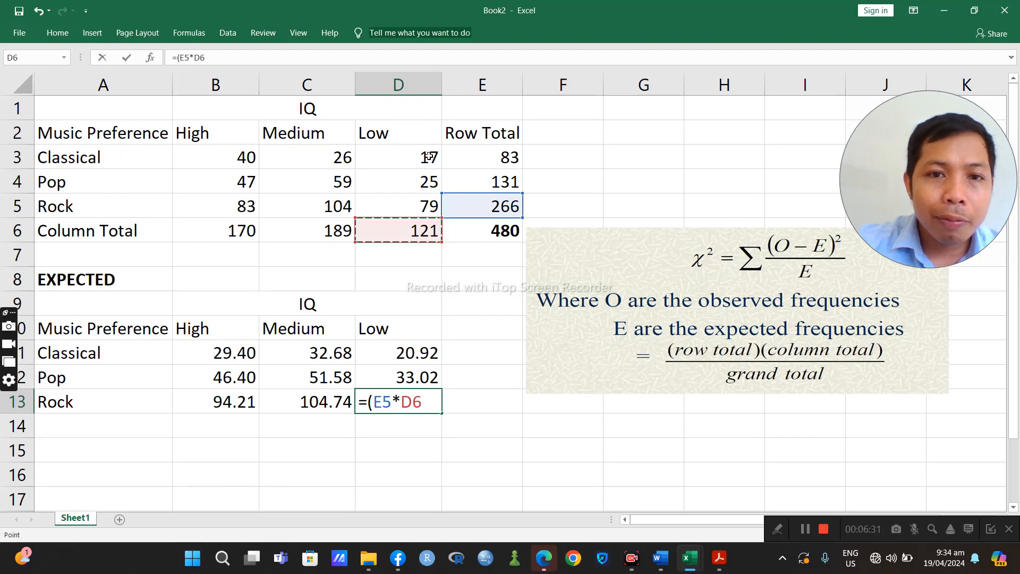
{"action": "type", "text": ")/"}
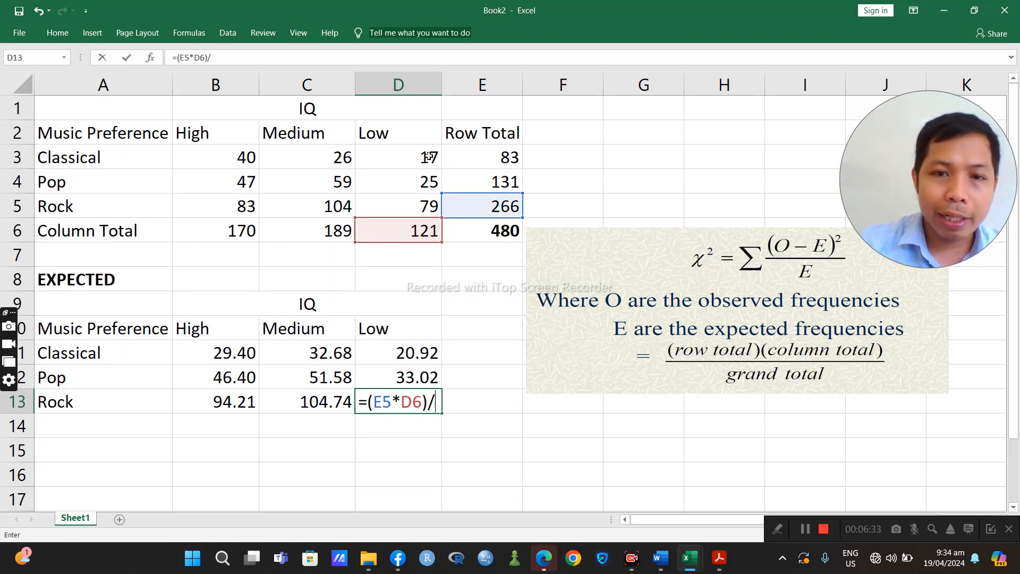
{"action": "left_click", "coordinate": [496, 231]}
{"action": "key", "text": "Return"}
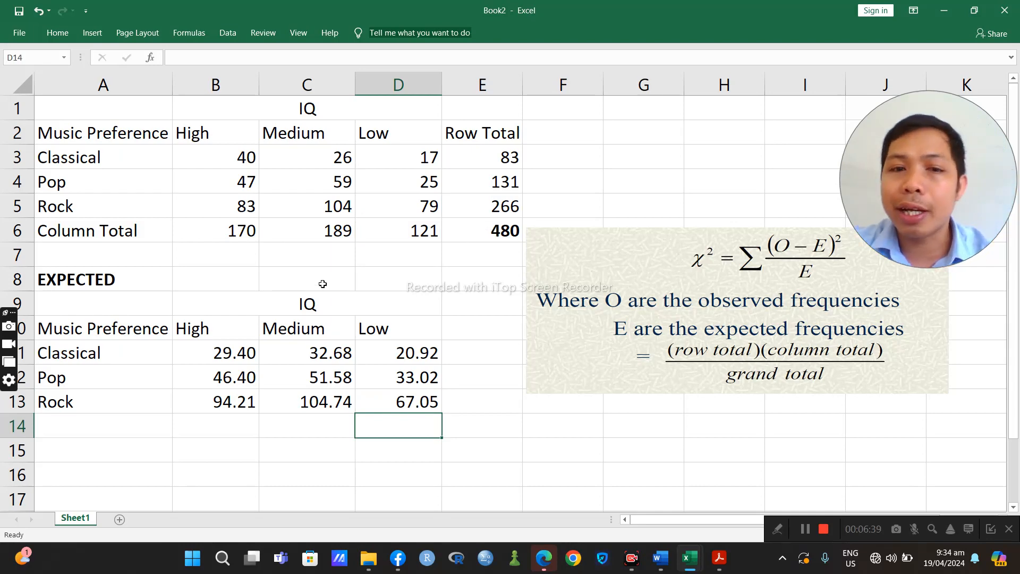
- Move the chi-square formula picture up beside the observed table, clearing the cells next to the expected table
{"action": "left_click_drag", "start_coordinate": [663, 240], "coordinate": [613, 254]}
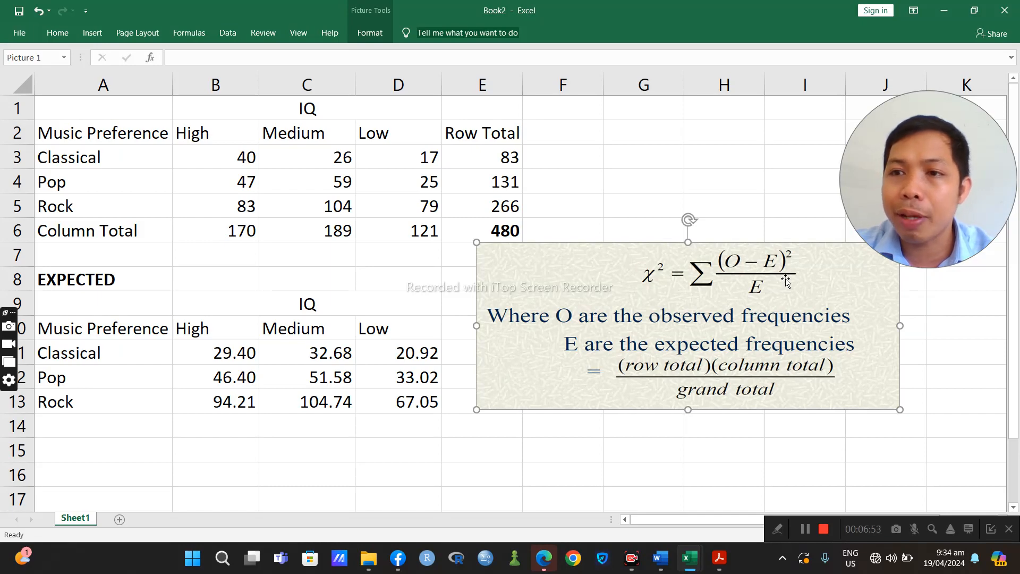
{"action": "left_click_drag", "start_coordinate": [646, 245], "coordinate": [697, 104]}
- List the observed Classical frequencies 40, 26 and 17 down cells F10 to F12
{"action": "left_click", "coordinate": [540, 325]}
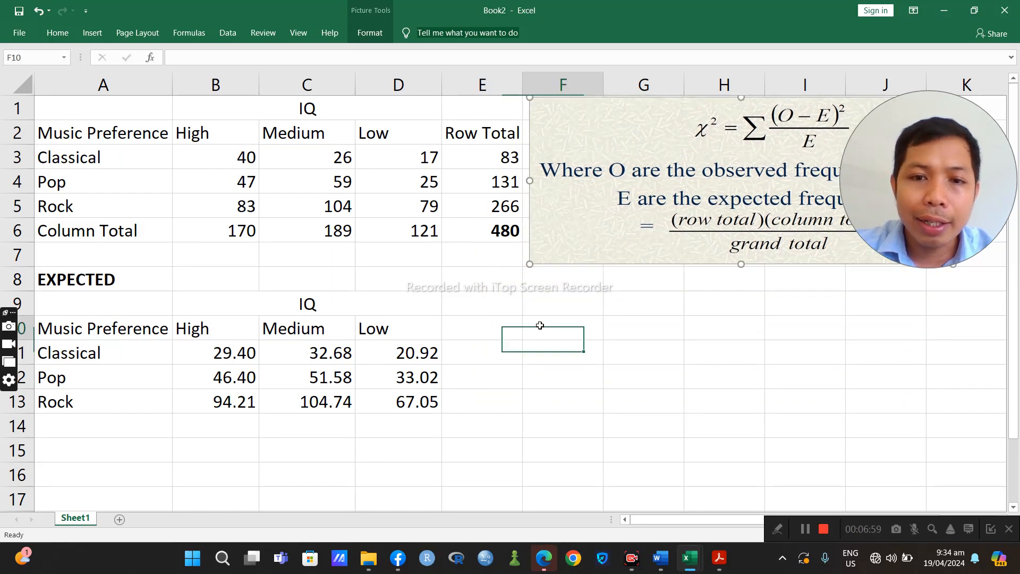
{"action": "scroll", "coordinate": [540, 325], "scroll_direction": "down", "scroll_amount": 3, "text": "ctrl"}
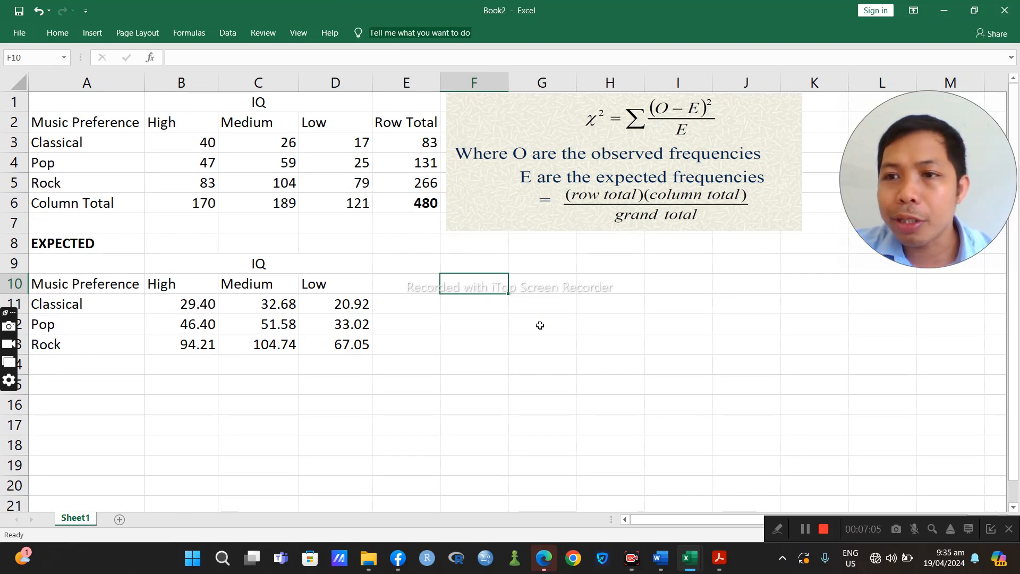
{"action": "type", "text": "40"}
{"action": "key", "text": "Return"}
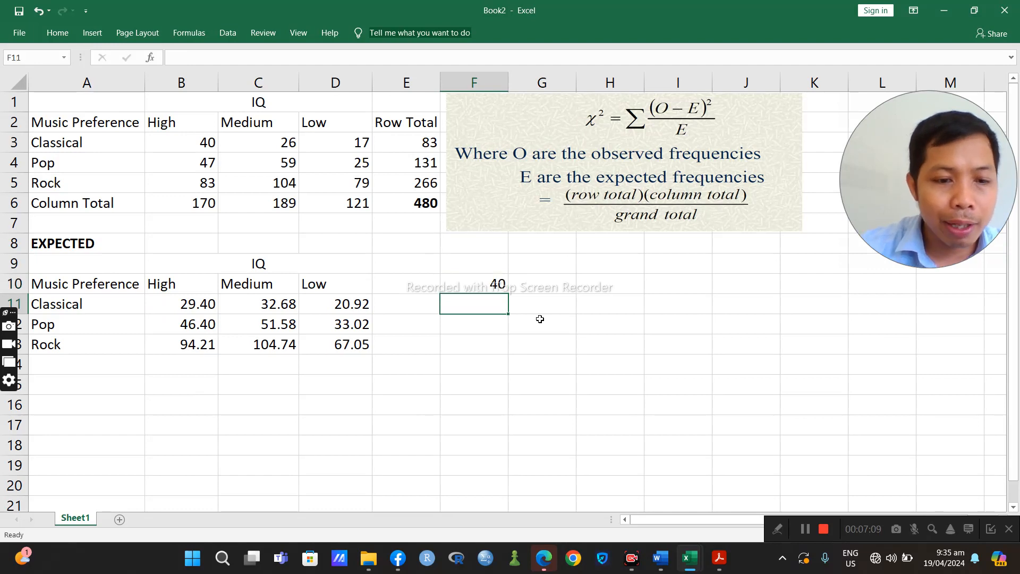
{"action": "type", "text": "26"}
{"action": "key", "text": "Return"}
{"action": "type", "text": "1"}
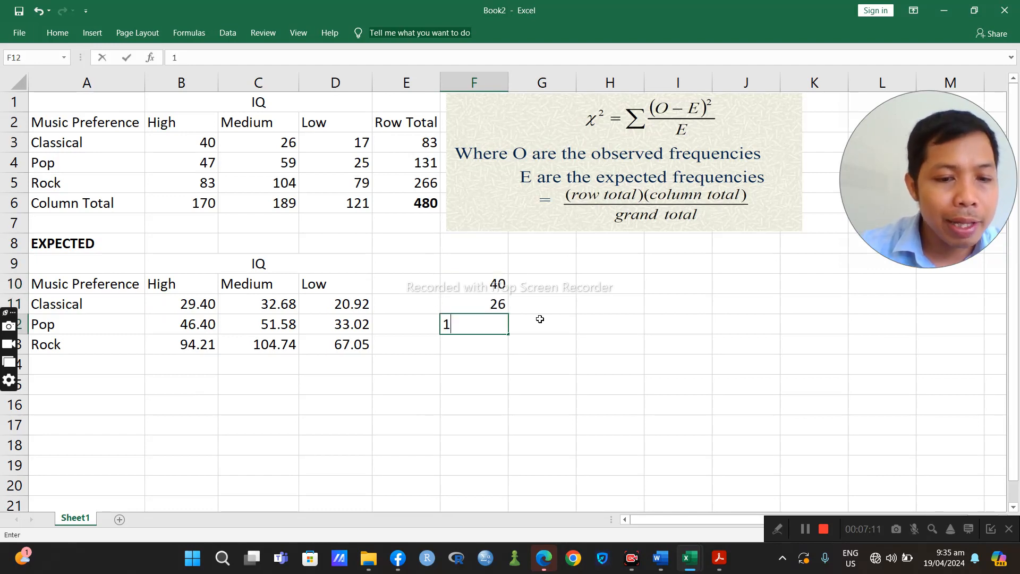
{"action": "type", "text": "7"}
{"action": "key", "text": "Return"}
- List the observed Pop frequencies 47, 59 and 25 down cells F13 to F15
{"action": "type", "text": "47"}
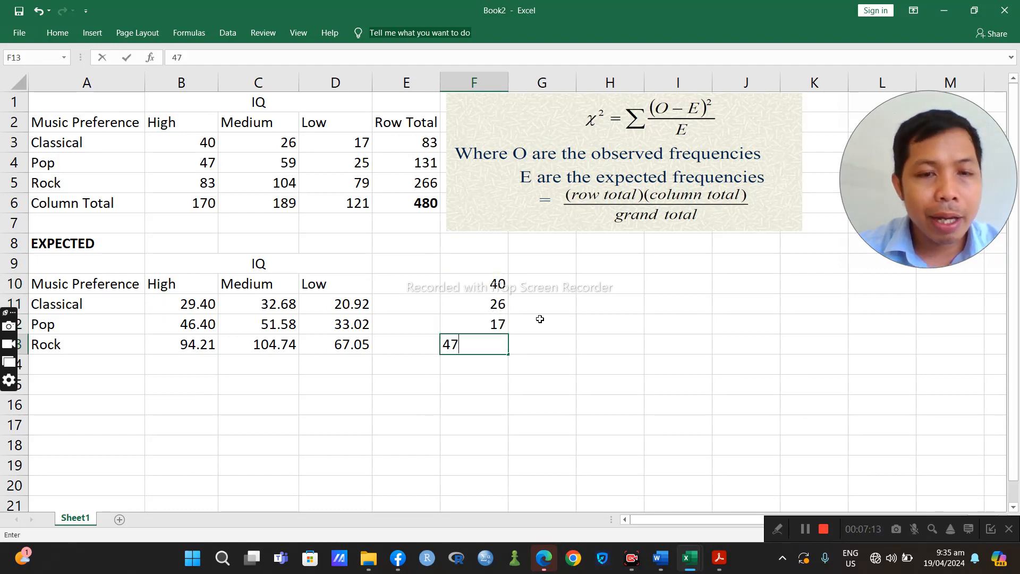
{"action": "key", "text": "Return"}
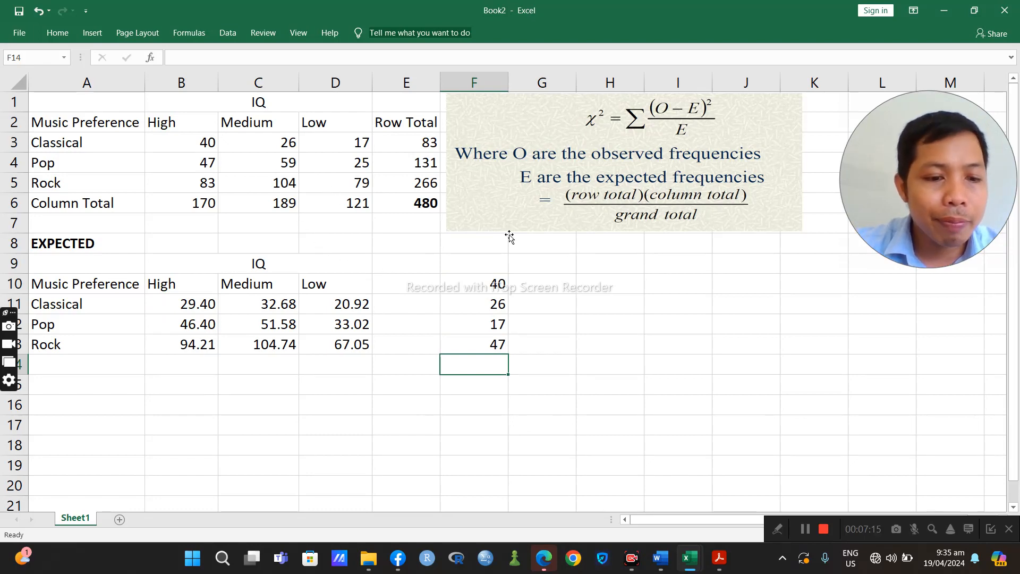
{"action": "type", "text": "59"}
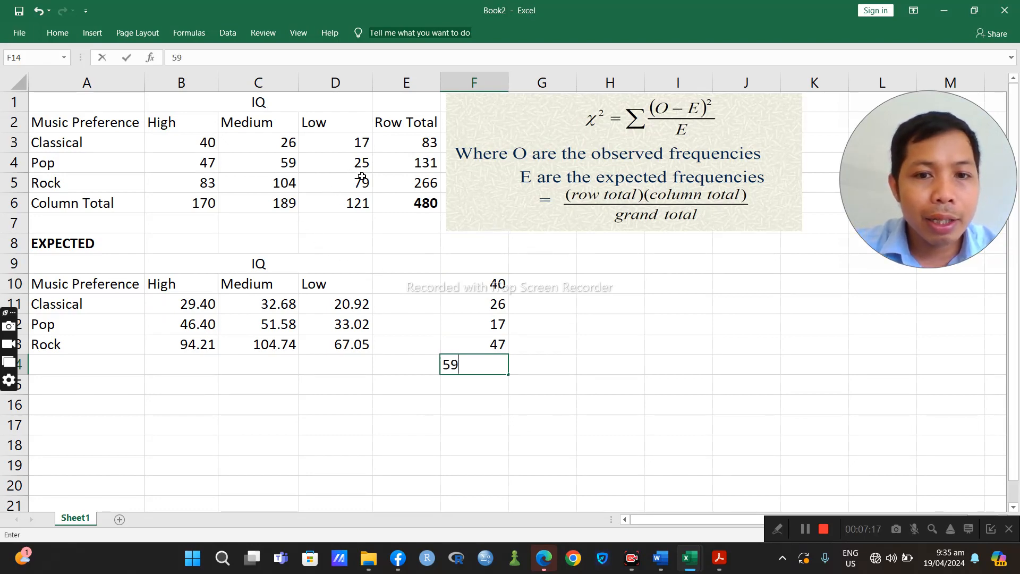
{"action": "key", "text": "Return"}
{"action": "type", "text": "25"}
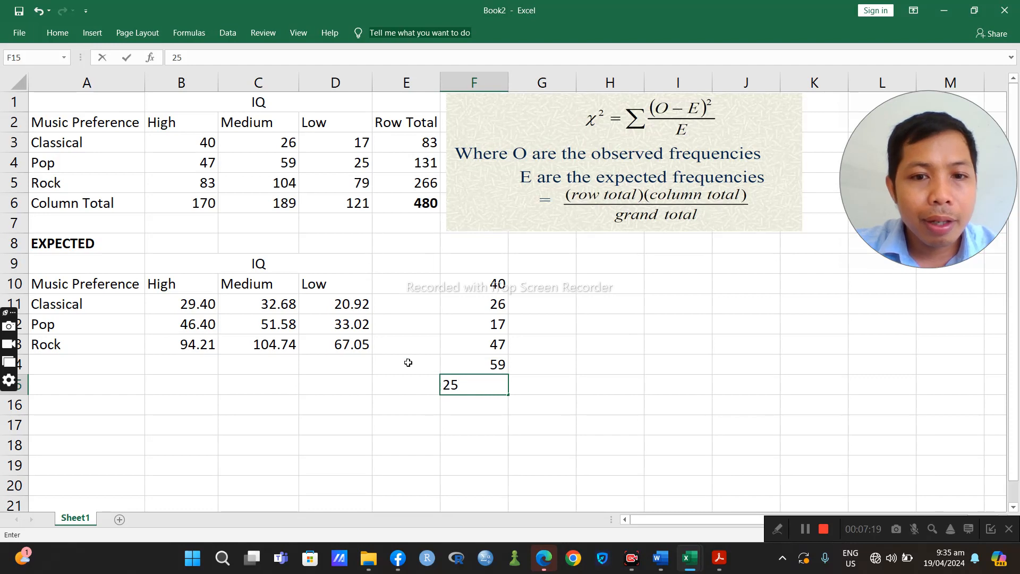
{"action": "left_click", "coordinate": [465, 411]}
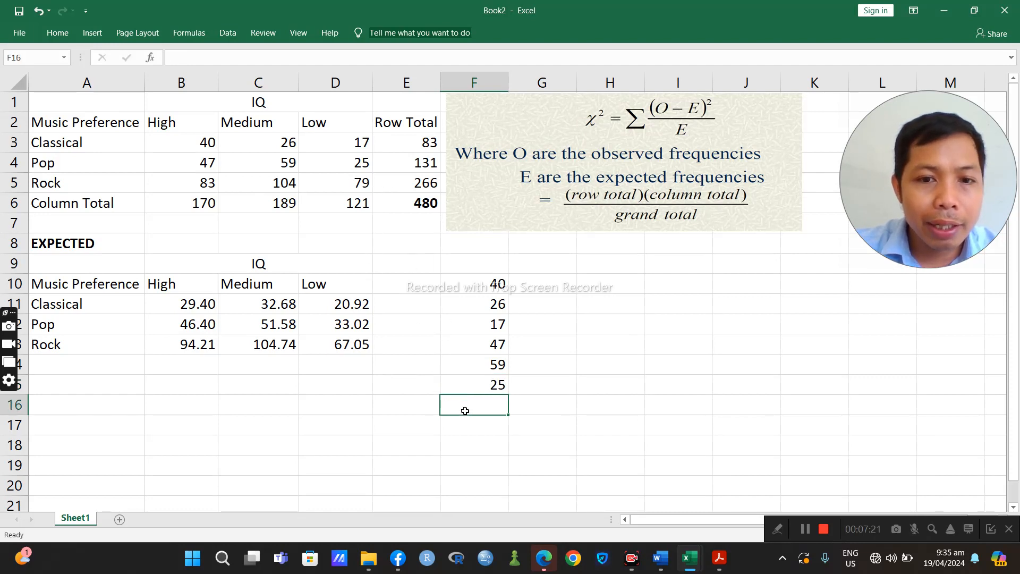
- List the observed Rock frequencies 83, 104 and 79 down cells F16 to F18
{"action": "type", "text": "83"}
{"action": "key", "text": "Return"}
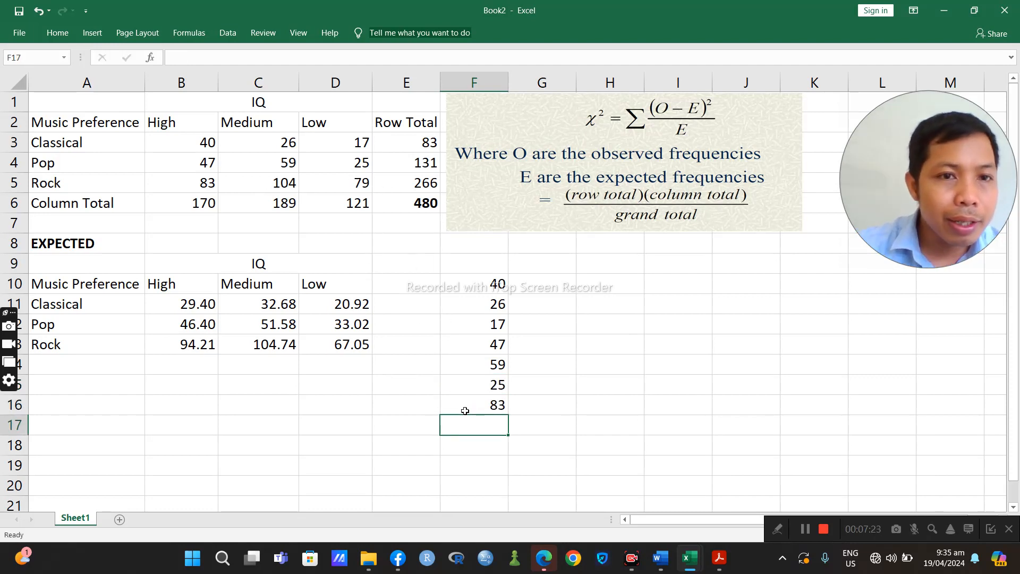
{"action": "type", "text": "104"}
{"action": "key", "text": "Return"}
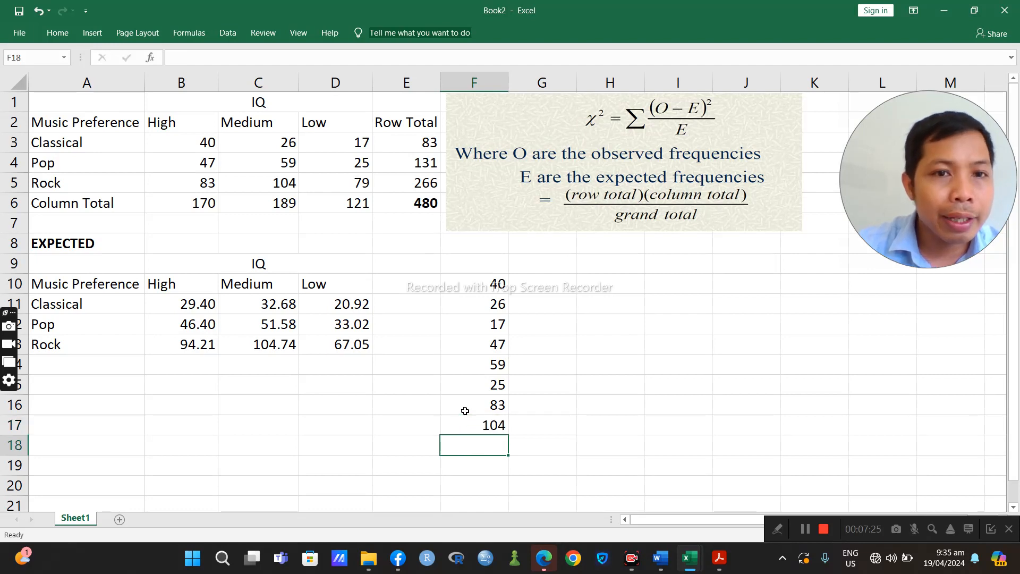
{"action": "type", "text": "79"}
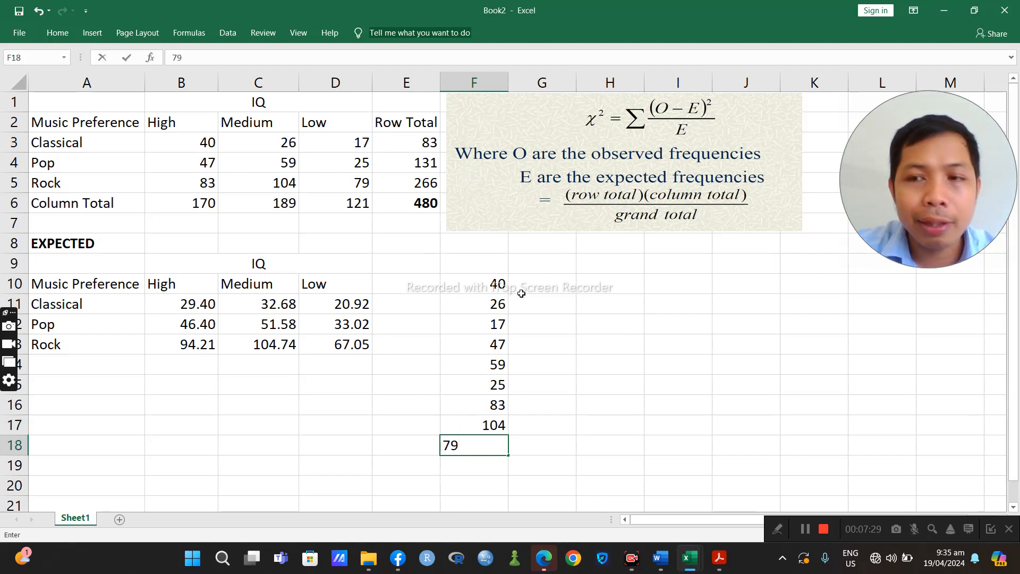
{"action": "left_click", "coordinate": [539, 289]}
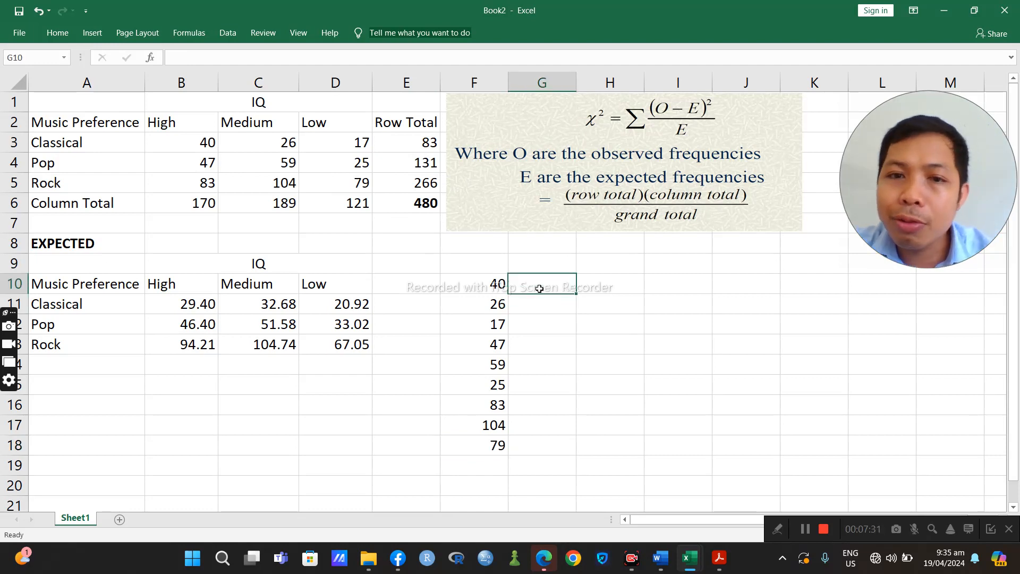
- Add the column headings O in cell F9 and E in cell G9
{"action": "left_click", "coordinate": [493, 267]}
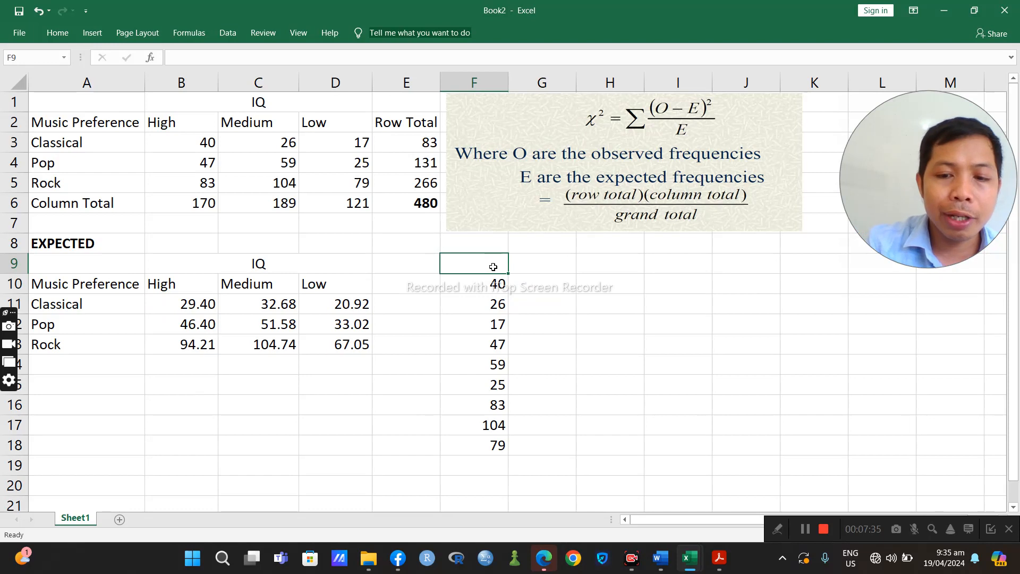
{"action": "type", "text": "O"}
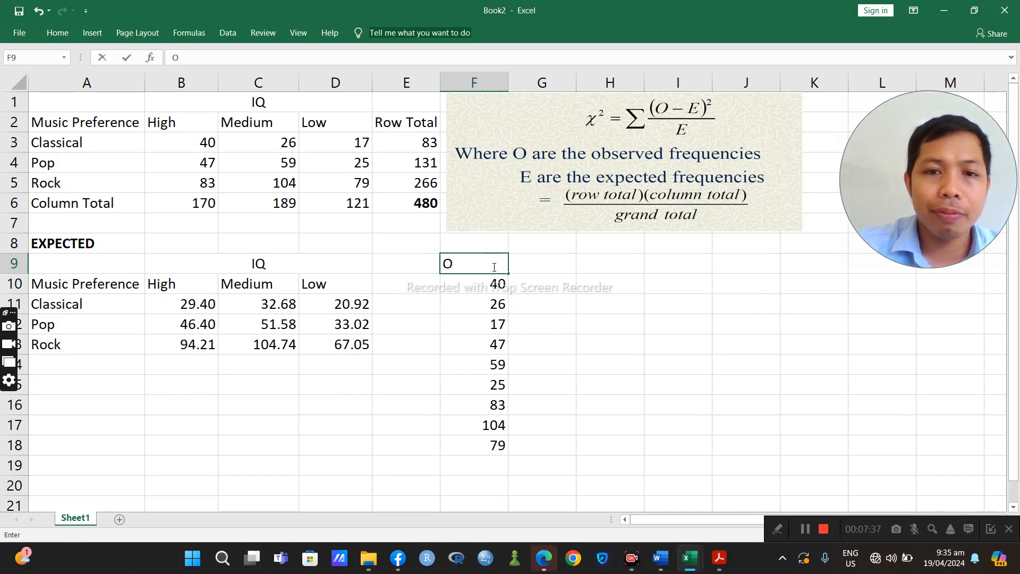
{"action": "left_click", "coordinate": [541, 259]}
{"action": "type", "text": "e"}
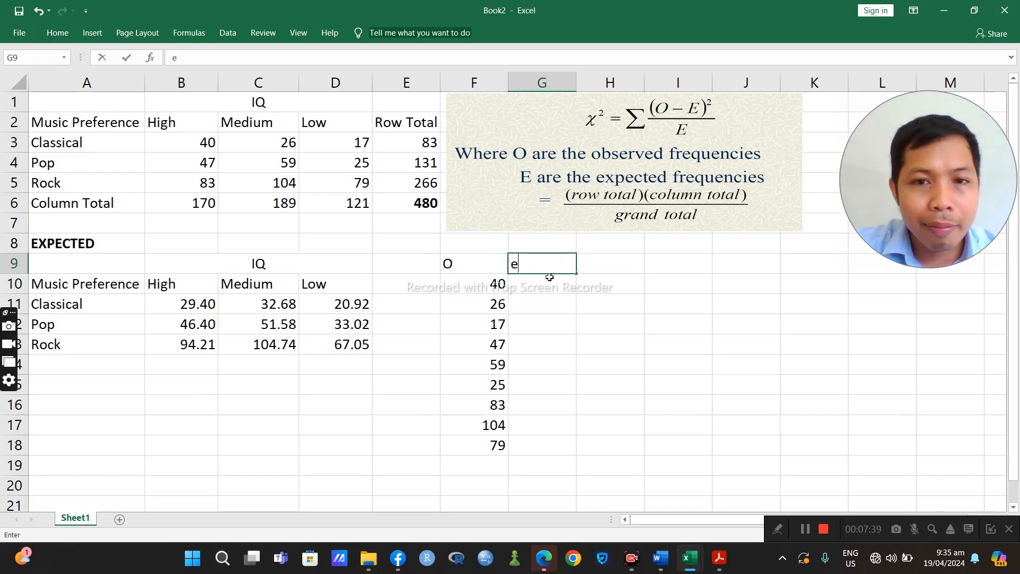
{"action": "key", "text": "BackSpace"}
{"action": "type", "text": "E"}
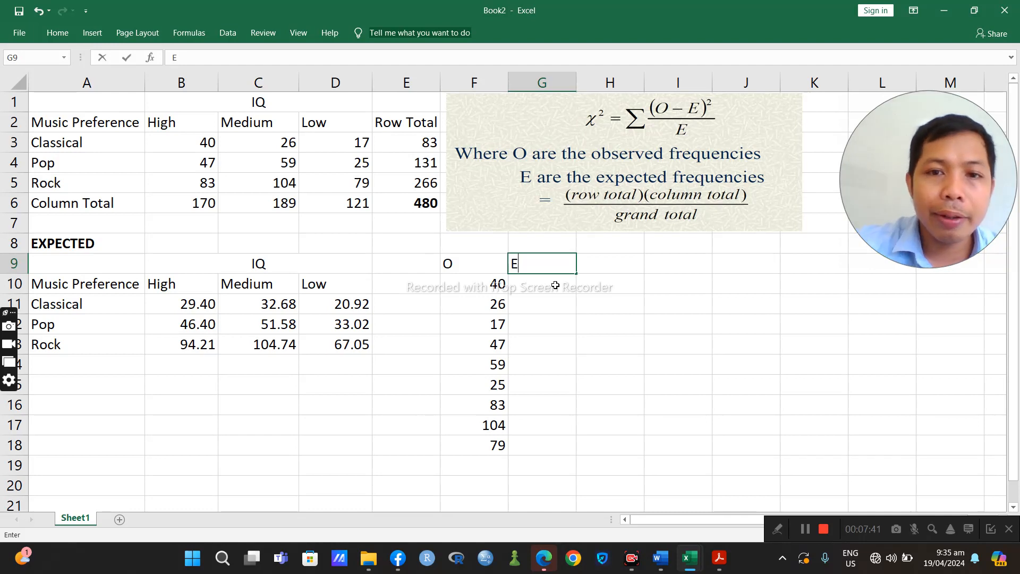
{"action": "key", "text": "Return"}
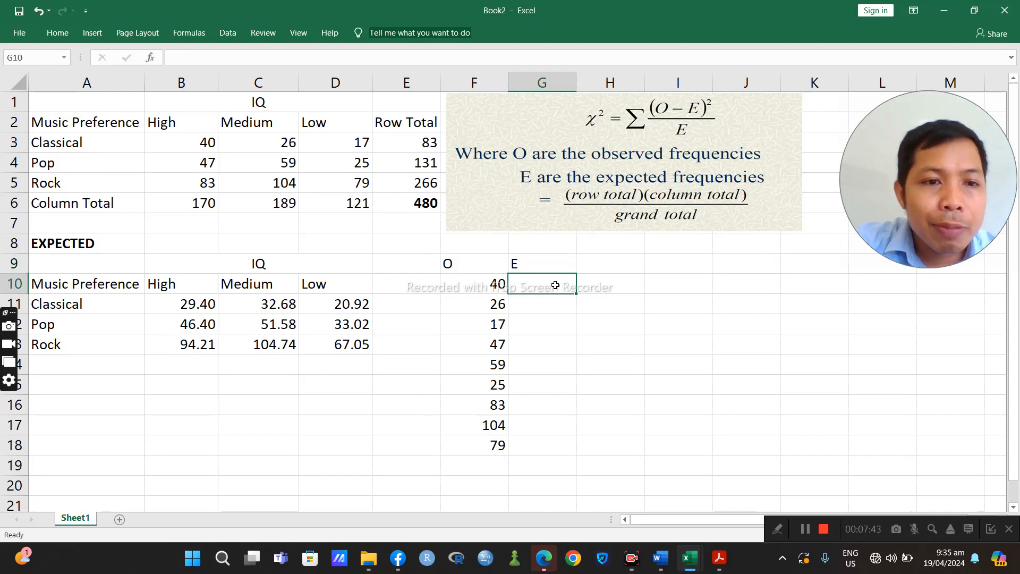
- List the expected Classical frequencies 29.40, 32.68 and 20.92 down cells G10 to G12
{"action": "type", "text": "29.40"}
{"action": "key", "text": "Return"}
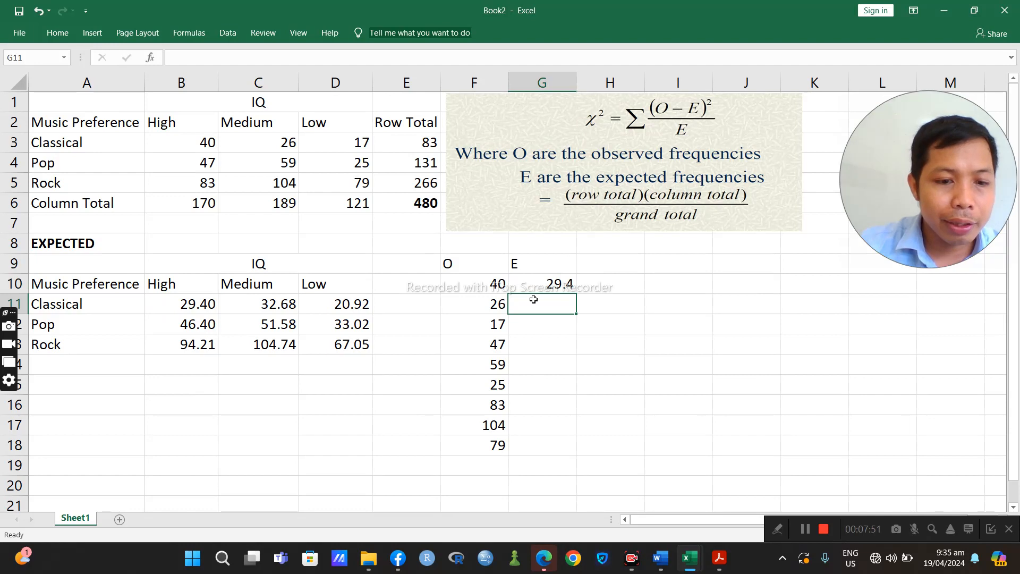
{"action": "type", "text": "32.68"}
{"action": "key", "text": "Return"}
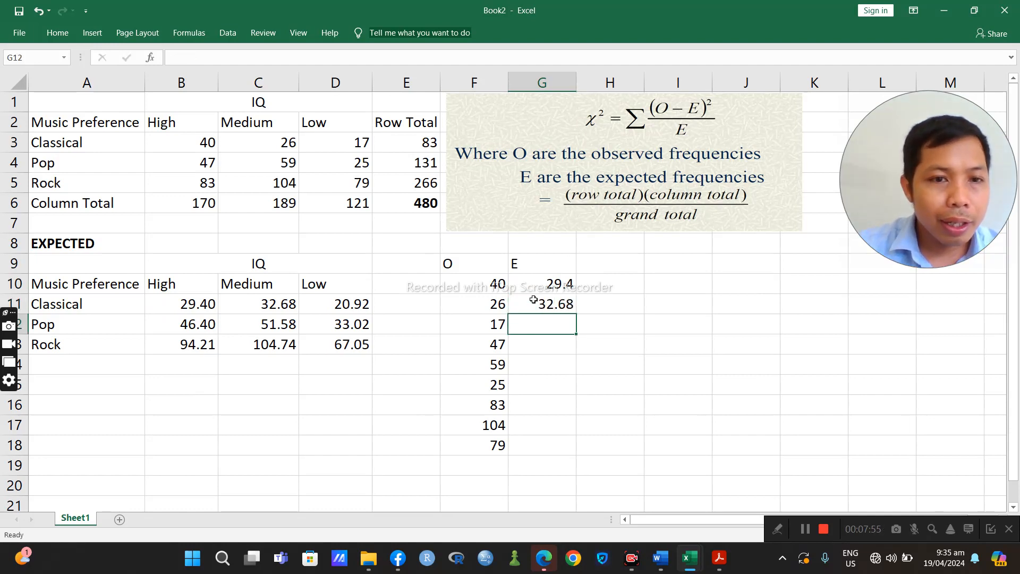
{"action": "type", "text": "20.92"}
{"action": "key", "text": "Return"}
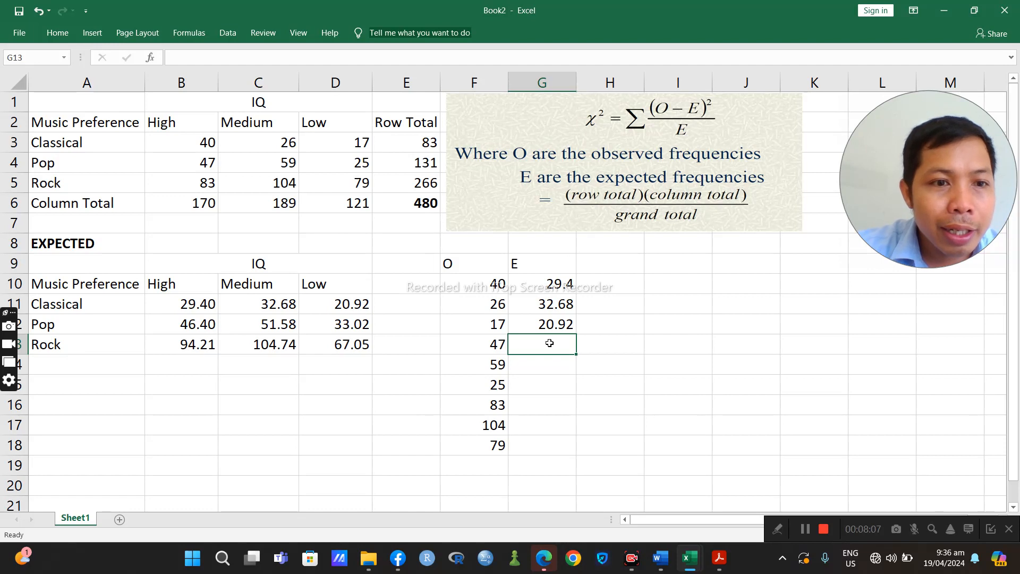
- List the expected Pop frequencies 46.40, 51.58 and 33.02 down cells G13 to G15
{"action": "type", "text": "46.40"}
{"action": "key", "text": "Return"}
{"action": "type", "text": "51.58"}
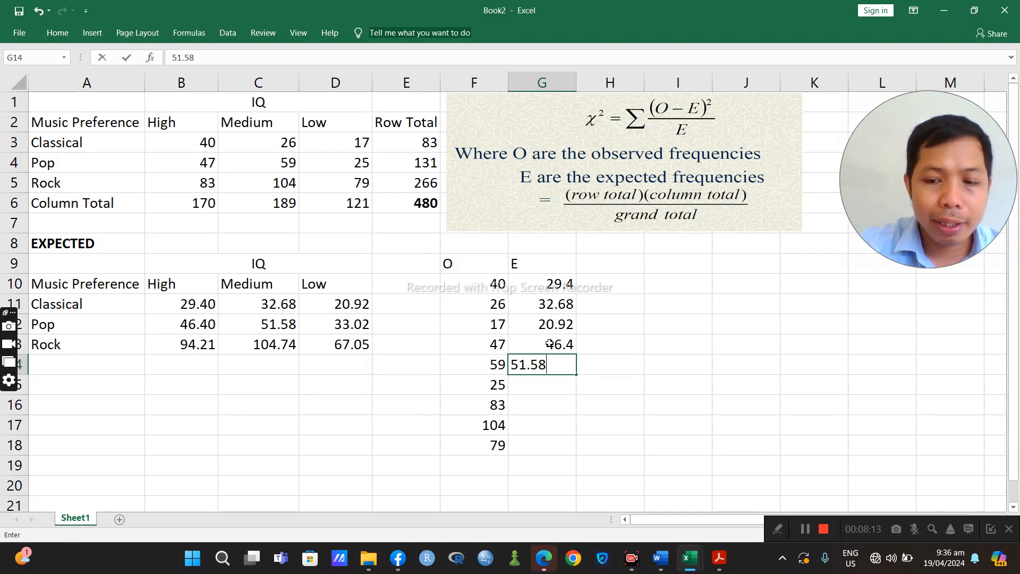
{"action": "key", "text": "Return"}
{"action": "type", "text": "33.02"}
{"action": "key", "text": "ctrl+Return"}
{"action": "key", "text": "Return"}
- List the expected Rock frequencies down cells G16 to G18: 94.21, 104.74, and a formula referencing cell D13
{"action": "type", "text": "94"}
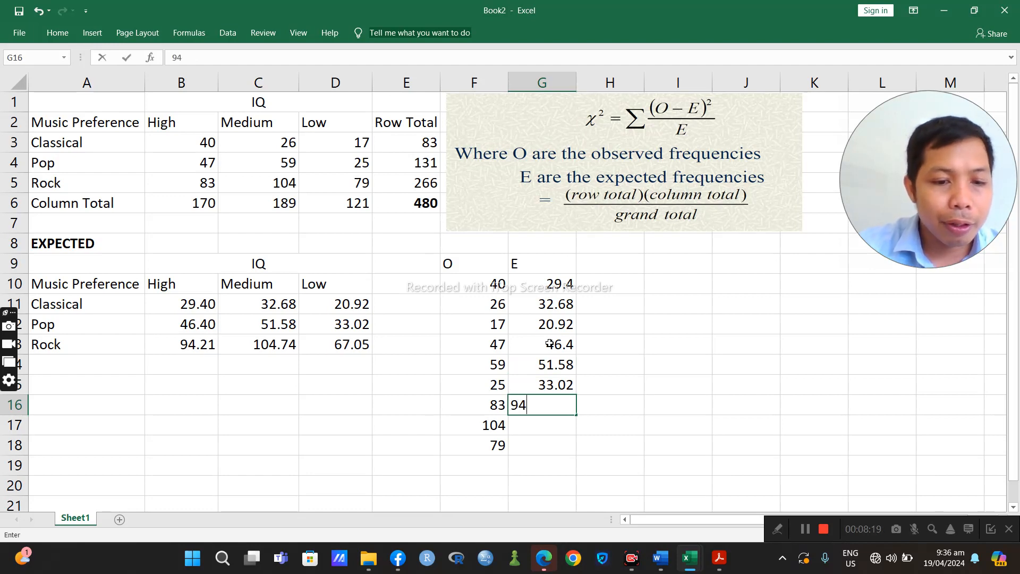
{"action": "type", "text": ".21"}
{"action": "key", "text": "Return"}
{"action": "type", "text": "10"}
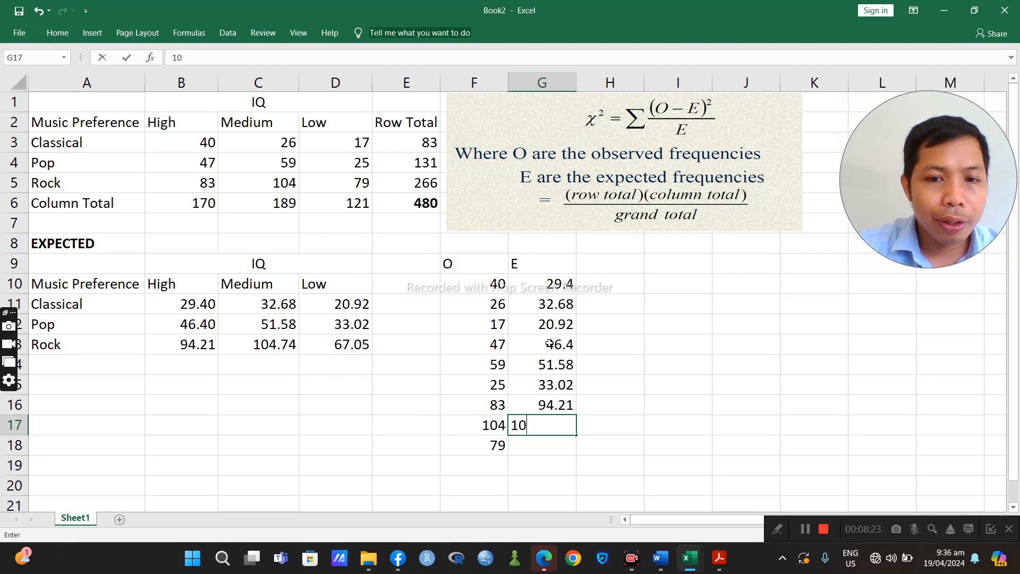
{"action": "type", "text": "4."}
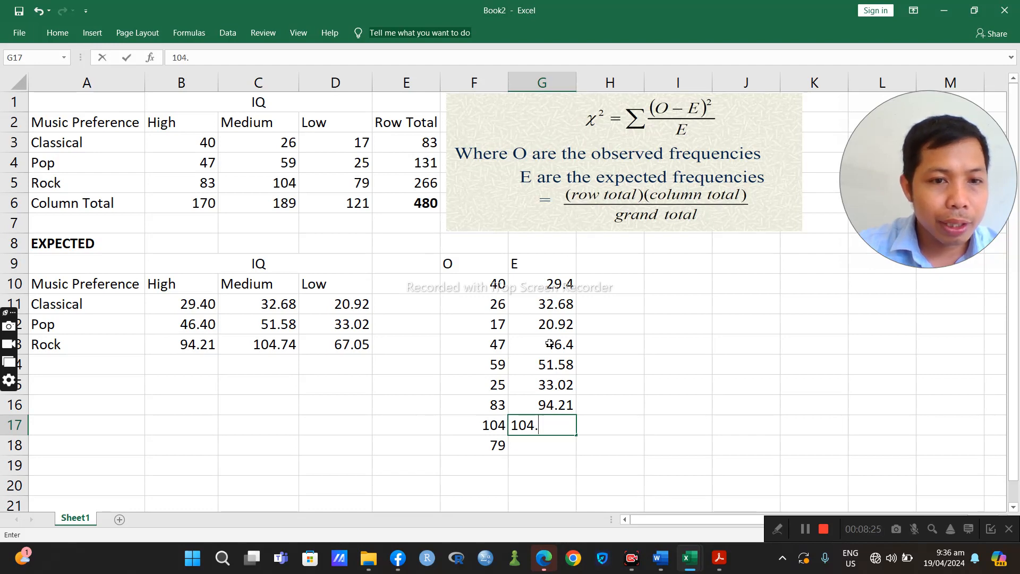
{"action": "type", "text": "74"}
{"action": "key", "text": "BackSpace"}
{"action": "type", "text": "74"}
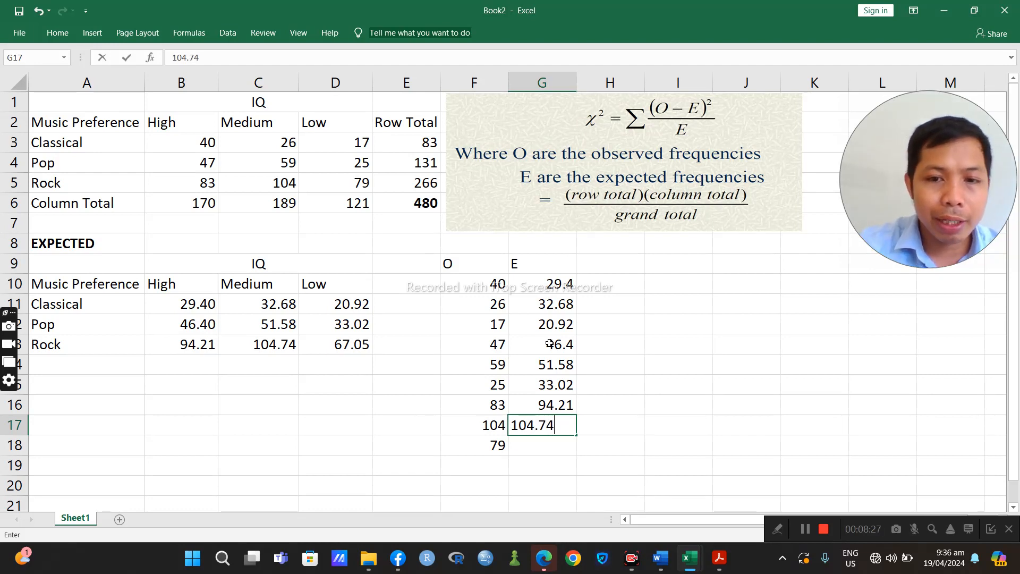
{"action": "key", "text": "Return"}
{"action": "type", "text": "="}
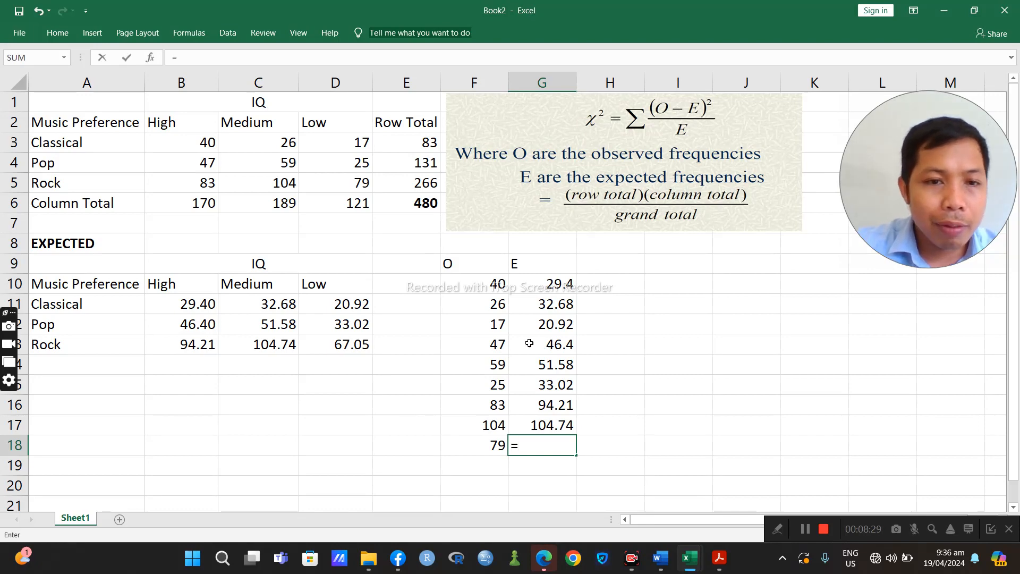
{"action": "left_click", "coordinate": [329, 341]}
{"action": "key", "text": "Return"}
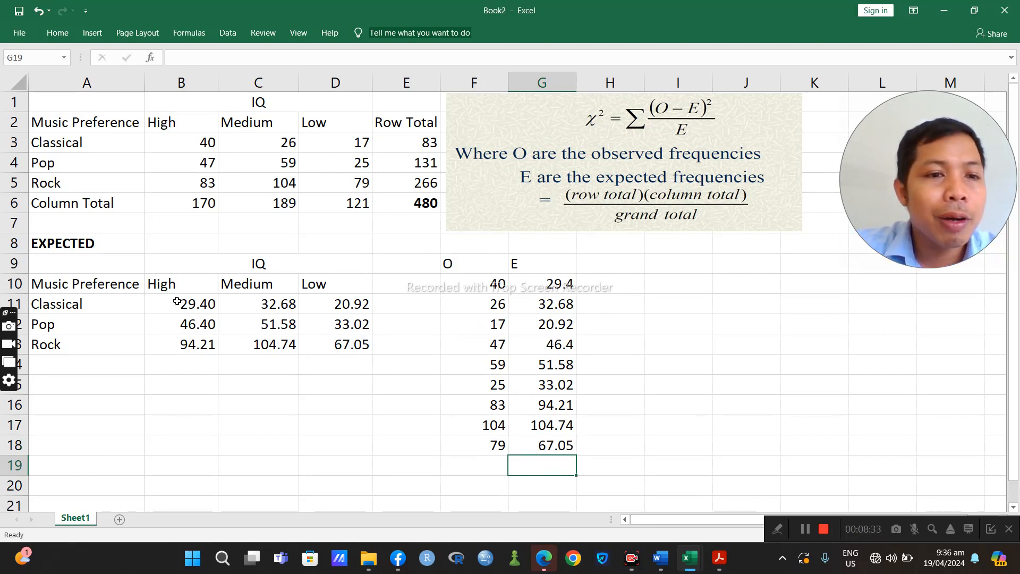
{"action": "left_click_drag", "start_coordinate": [177, 302], "coordinate": [336, 344]}
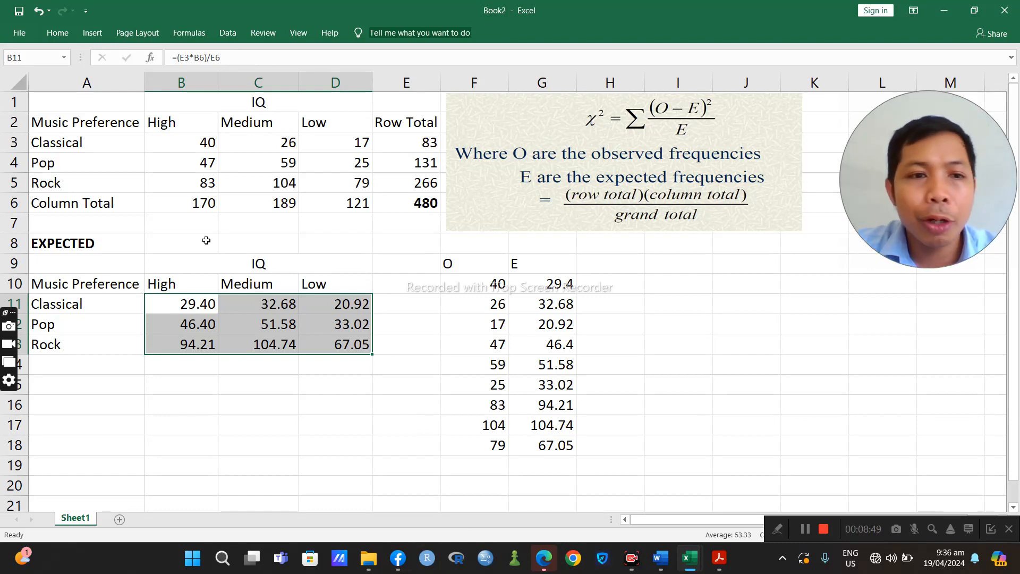
{"action": "left_click", "coordinate": [201, 298]}
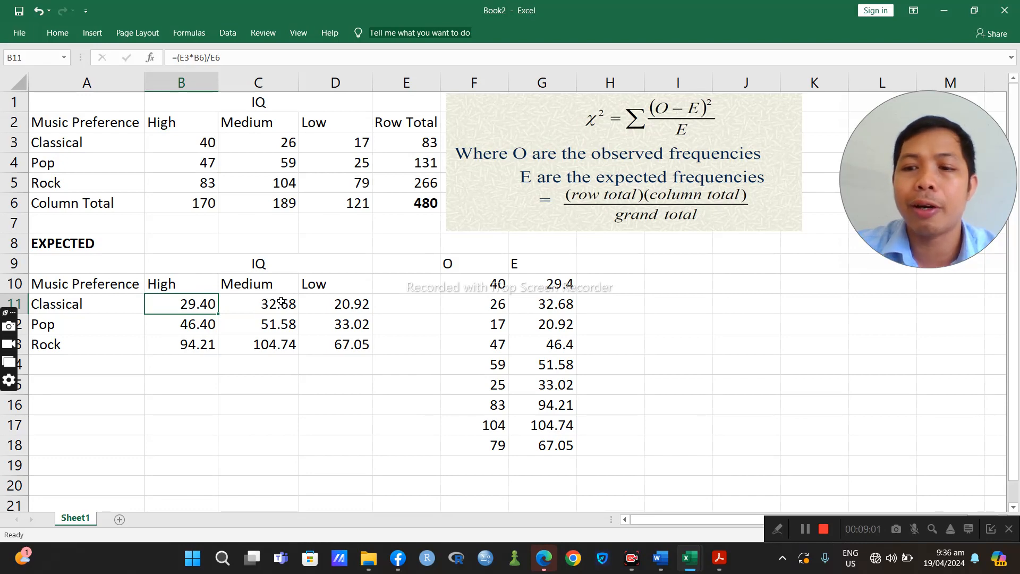
{"action": "left_click", "coordinate": [551, 423]}
{"action": "left_click", "coordinate": [547, 282]}
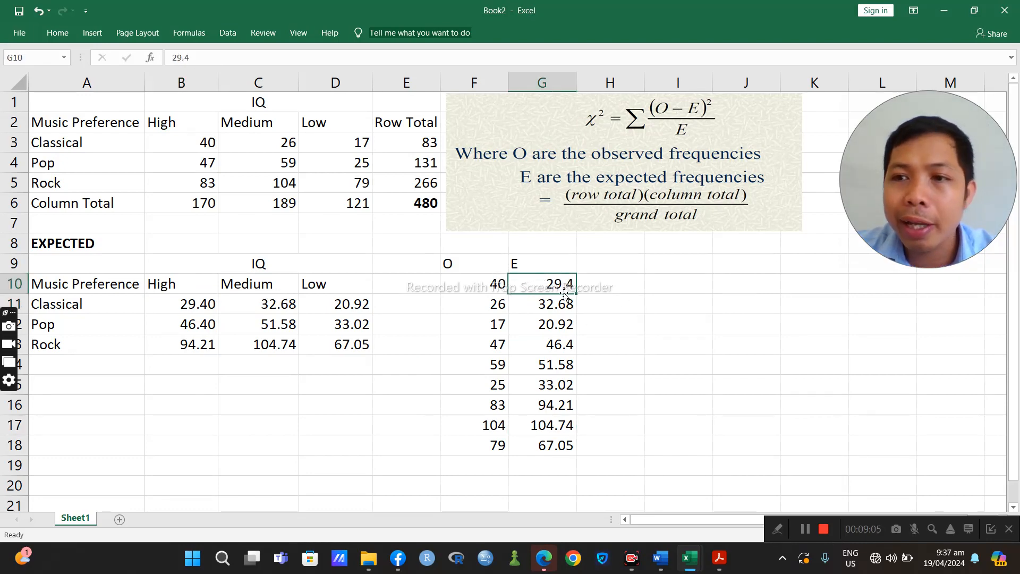
- Calculate each chi-square term with =(F10-G10)^2/G10 in cell H10, and fill the formula down to H18
{"action": "left_click", "coordinate": [610, 279]}
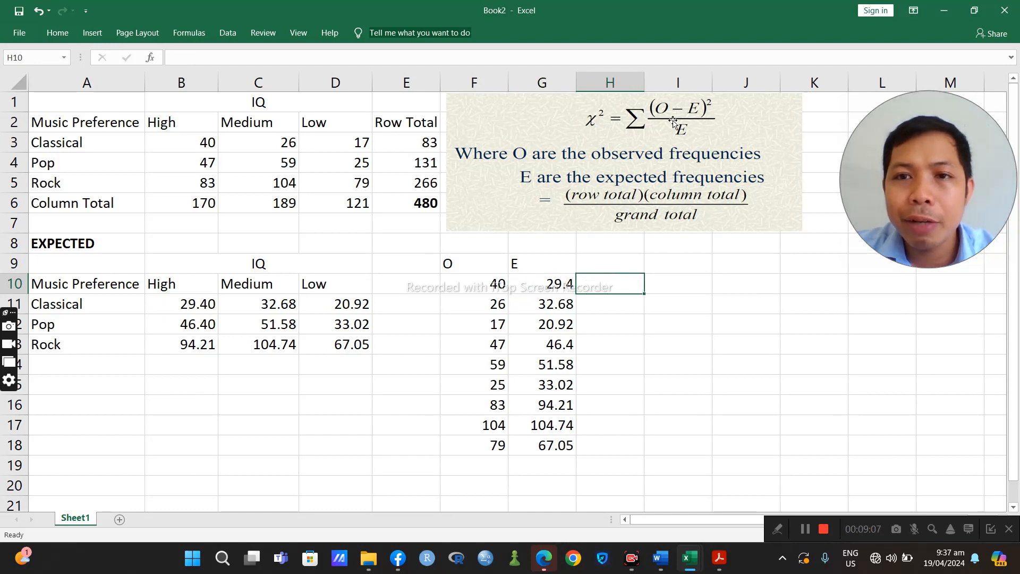
{"action": "type", "text": "="}
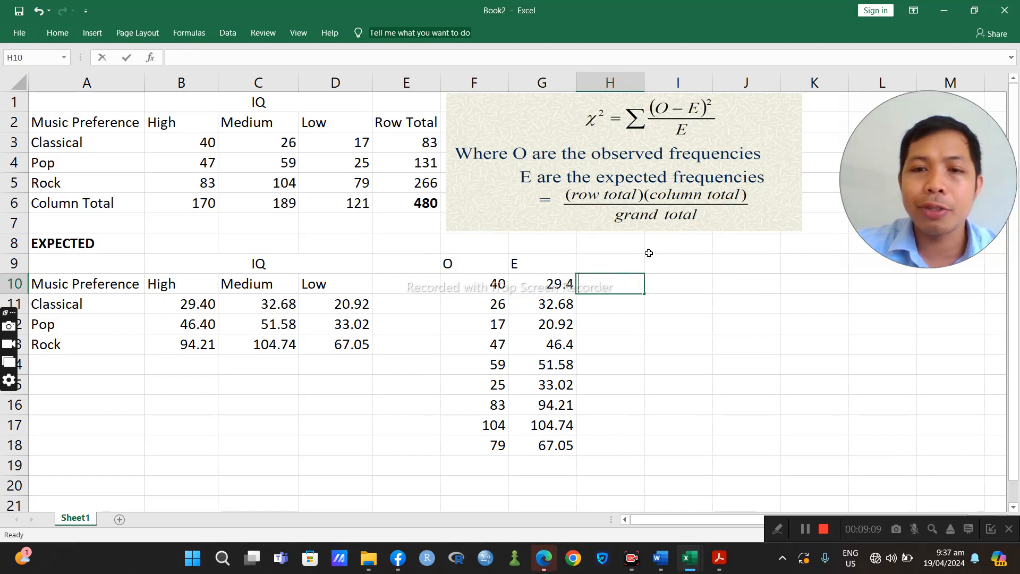
{"action": "type", "text": "("}
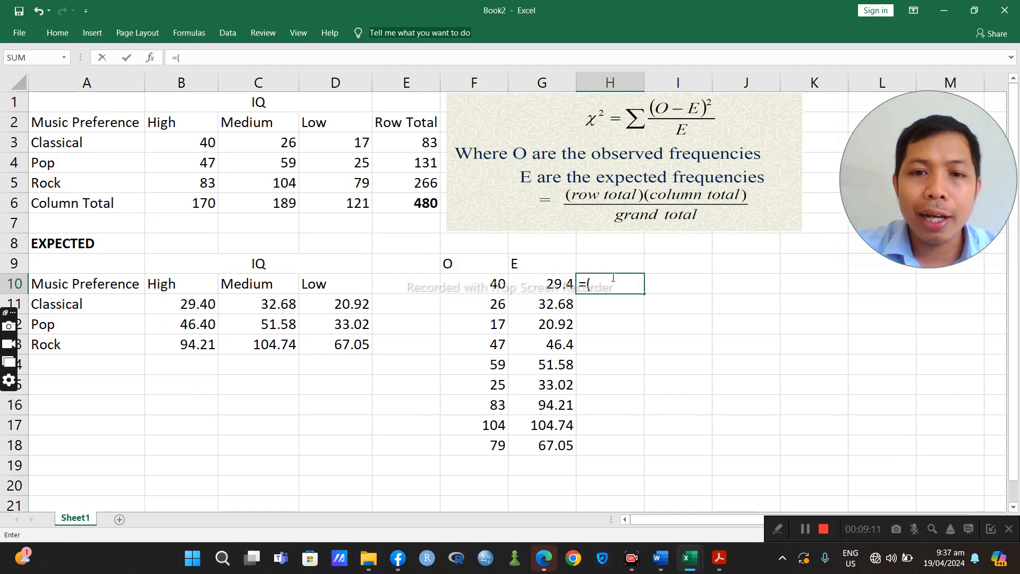
{"action": "left_click", "coordinate": [478, 289]}
{"action": "type", "text": "-"}
{"action": "left_click", "coordinate": [557, 287]}
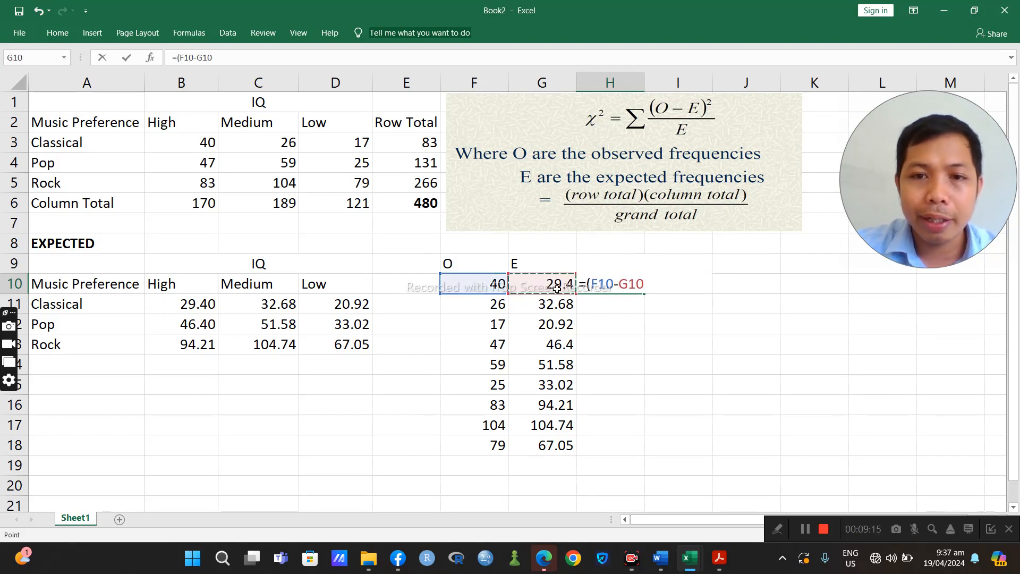
{"action": "type", "text": ")"}
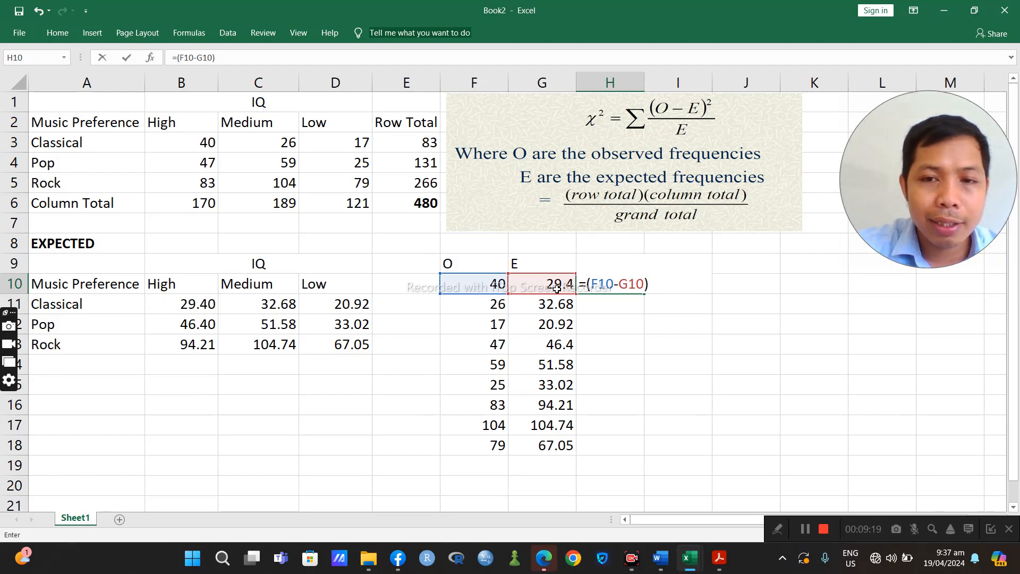
{"action": "type", "text": "^"}
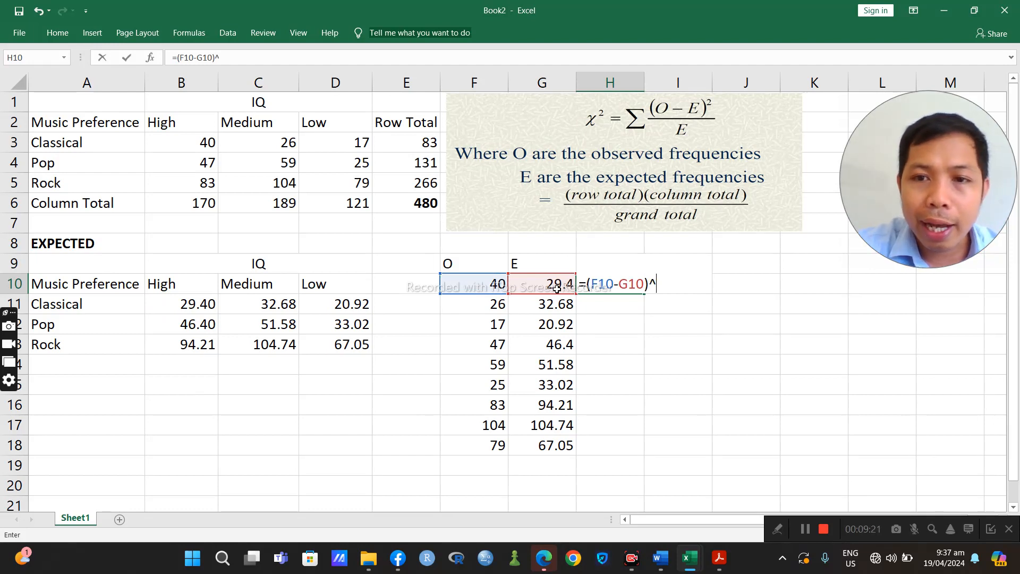
{"action": "type", "text": "2"}
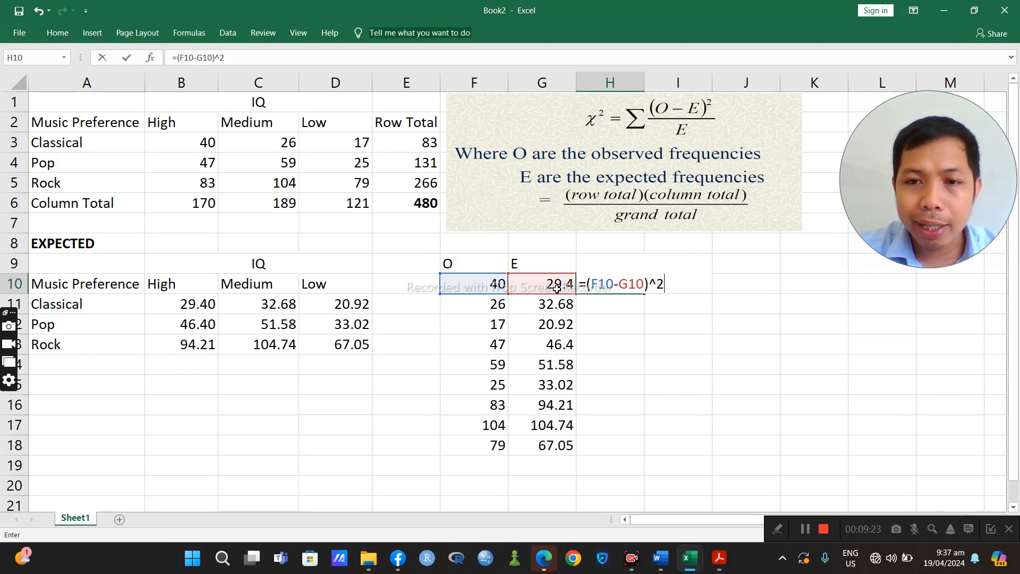
{"action": "type", "text": "/"}
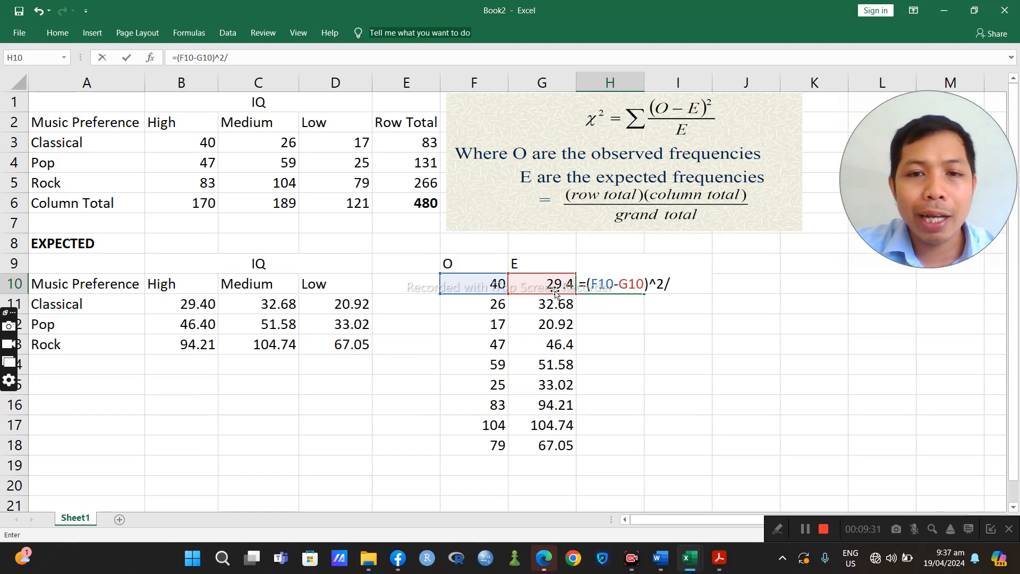
{"action": "left_click", "coordinate": [546, 286]}
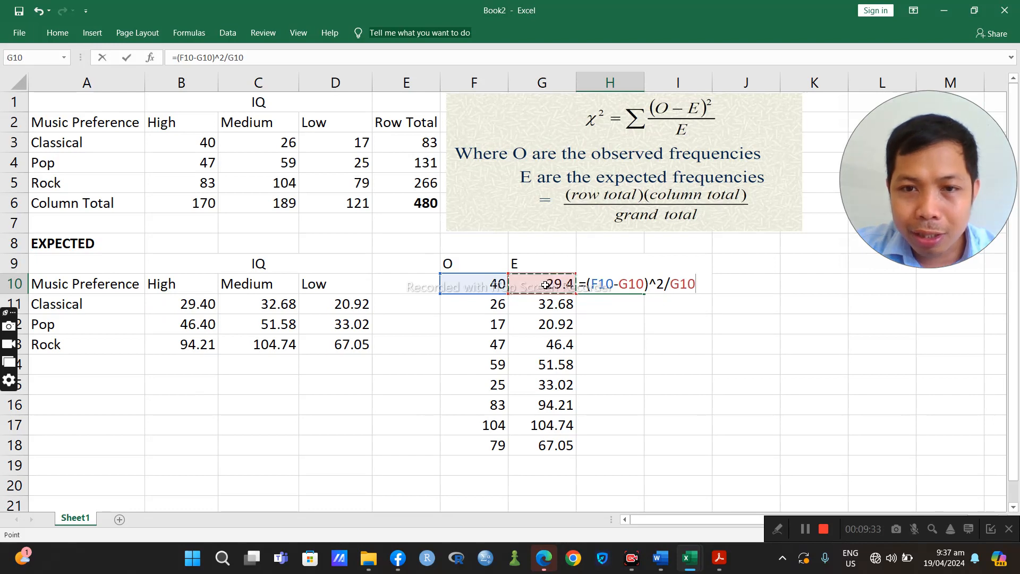
{"action": "key", "text": "Return"}
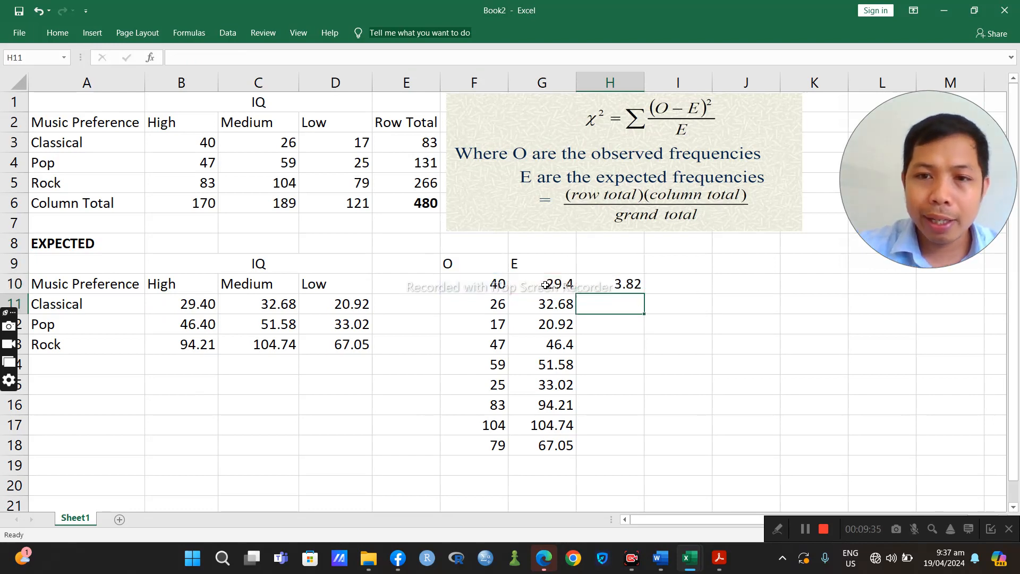
{"action": "left_click", "coordinate": [606, 282]}
{"action": "left_click_drag", "start_coordinate": [643, 294], "coordinate": [651, 454]}
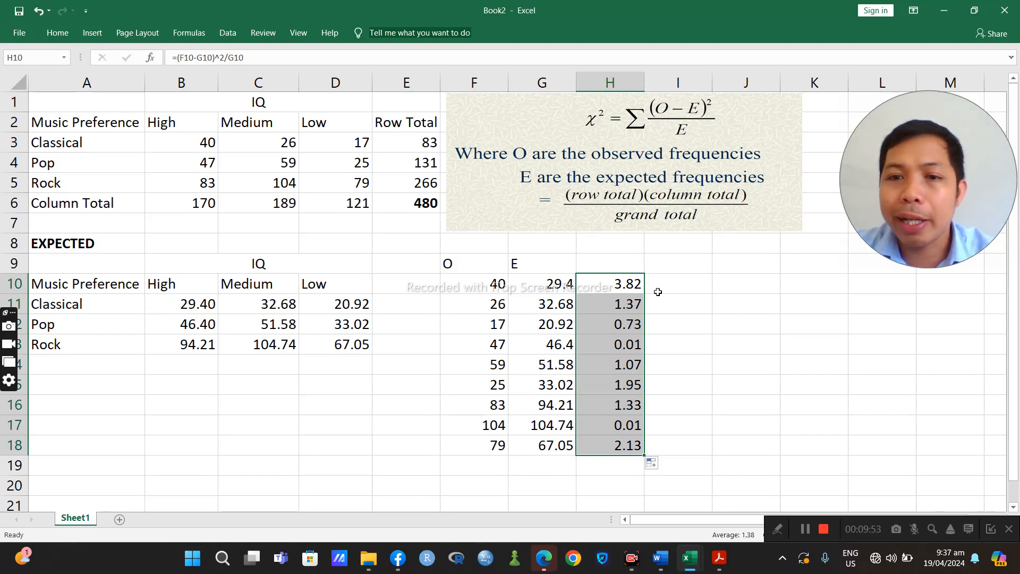
- Total the chi-square terms H10 to H18 with a SUM formula in cell H19
{"action": "left_click", "coordinate": [622, 462]}
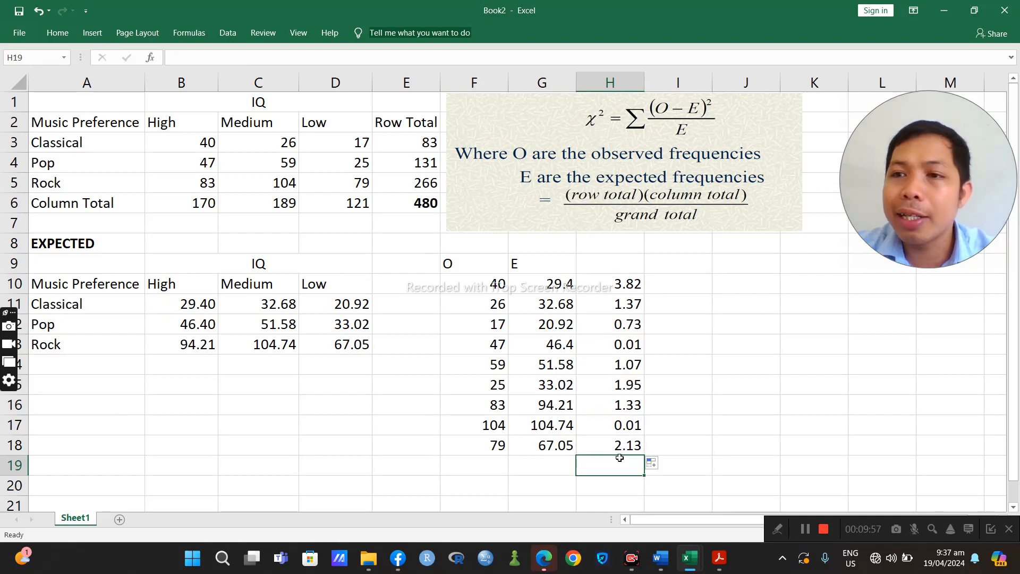
{"action": "type", "text": "="}
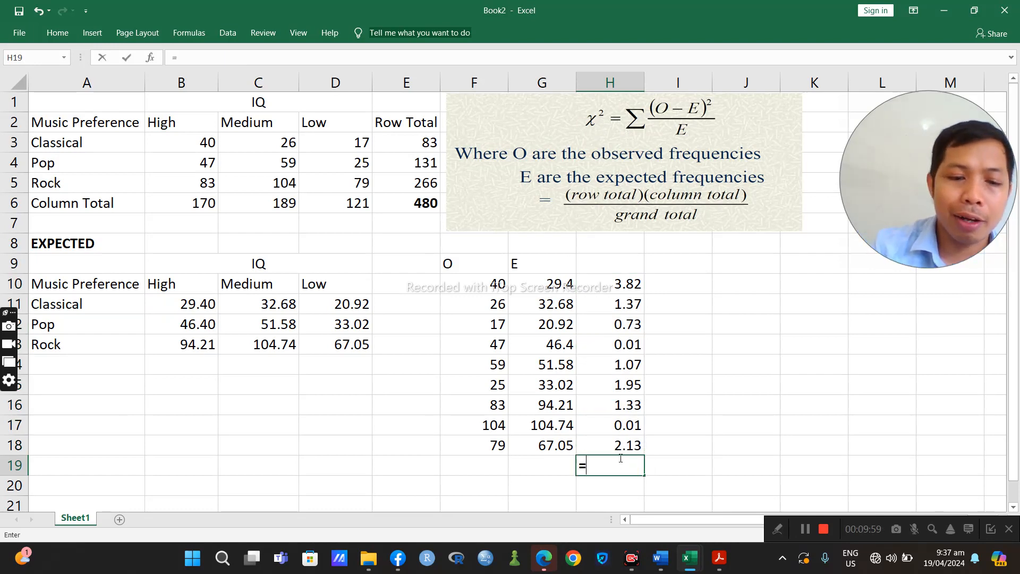
{"action": "type", "text": "sum("}
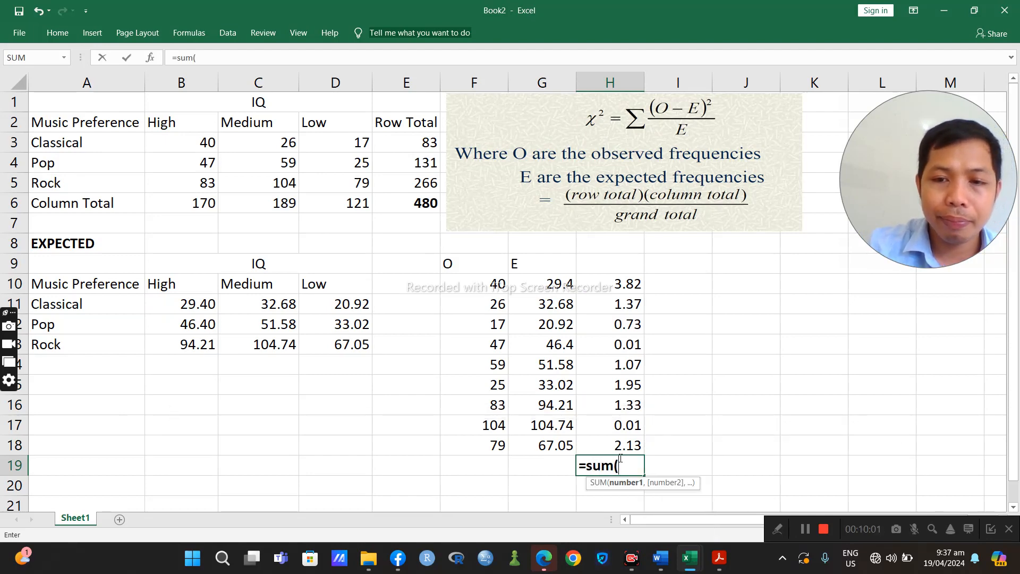
{"action": "left_click_drag", "start_coordinate": [629, 284], "coordinate": [628, 439]}
{"action": "key", "text": "Return"}
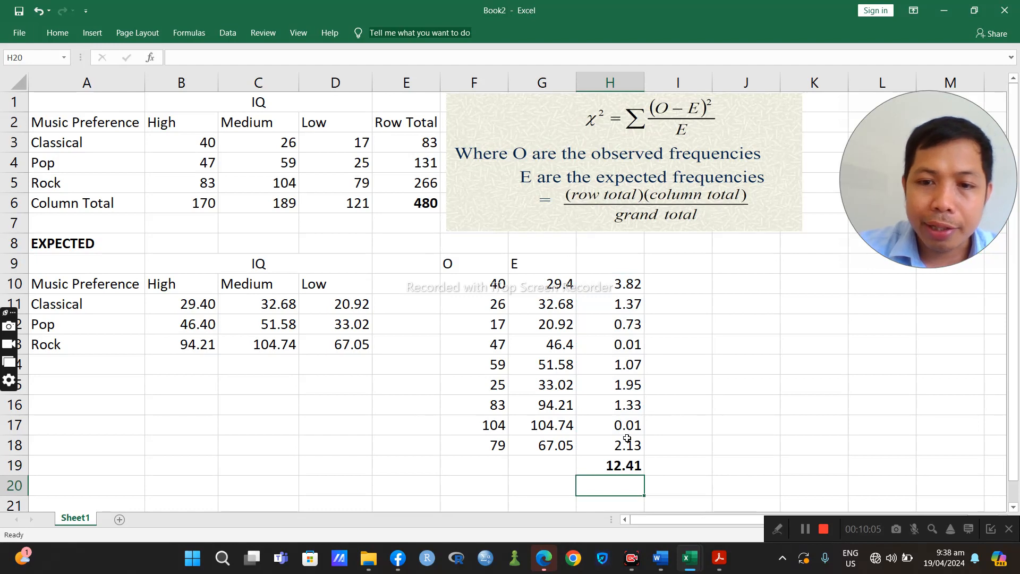
{"action": "key", "text": "Up"}
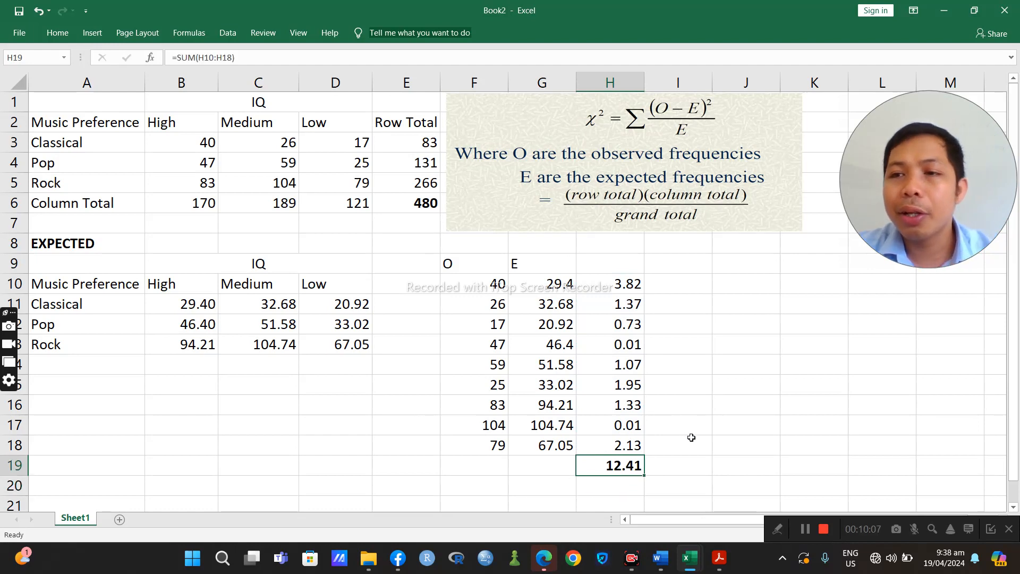